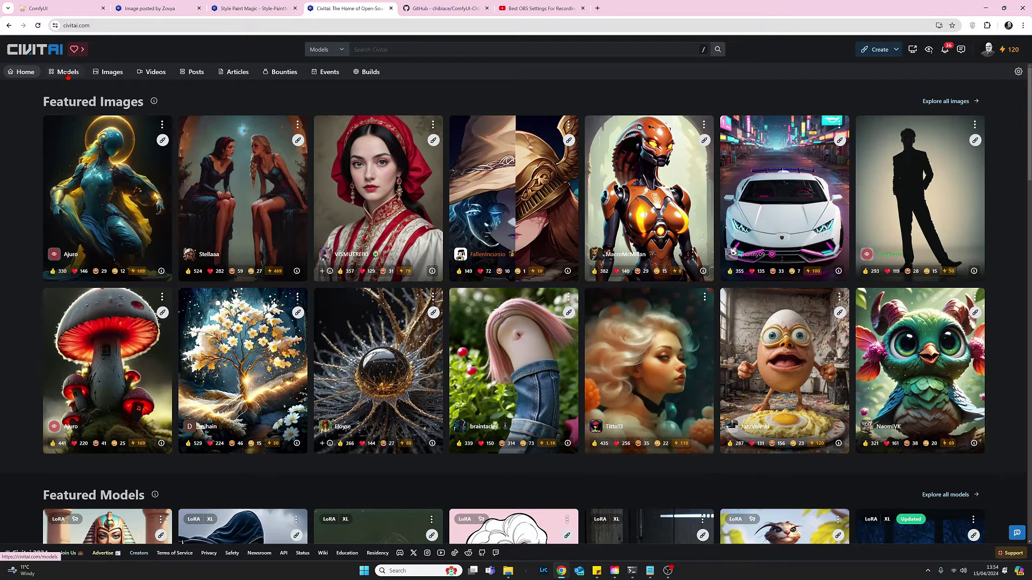
Open Civitai's models listing and check the model type and base model filters.
left_click(67, 74)
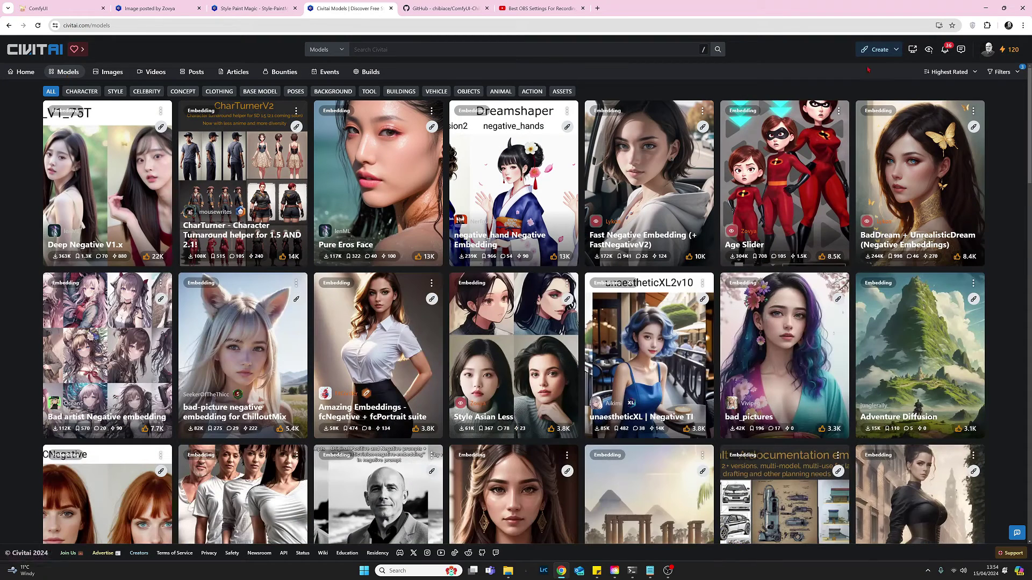
left_click(1002, 75)
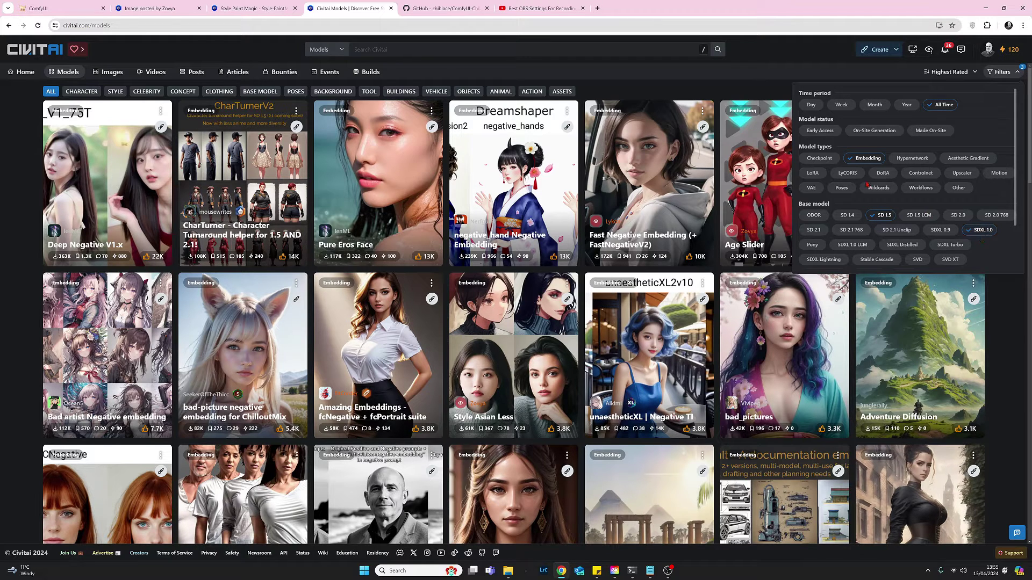
left_click(1007, 351)
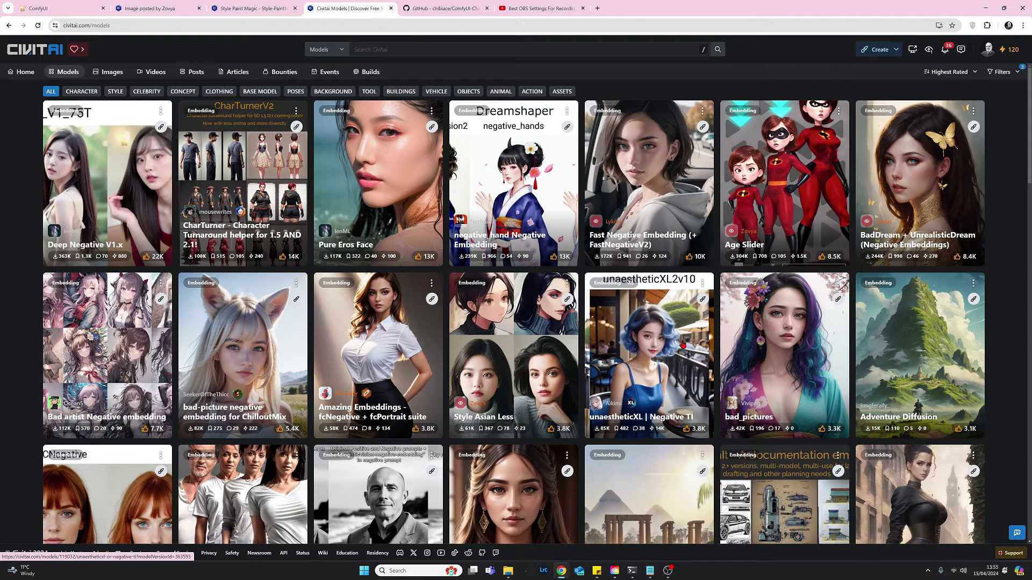
Browse the listed embeddings to see the available styles, including Atompunk Style and Style Paint Magic.
scroll(651, 367, "down", 3)
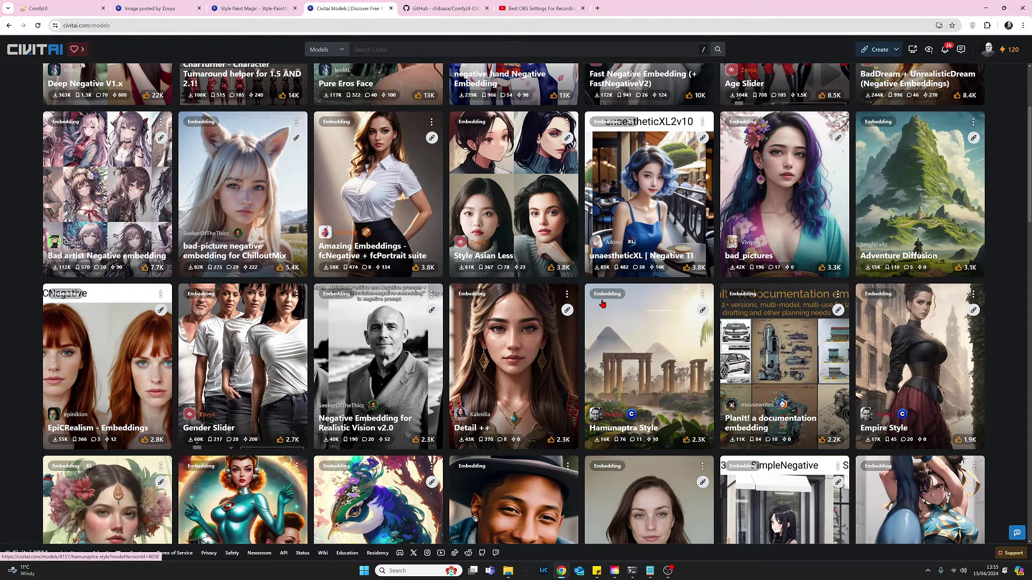
scroll(602, 304, "down", 3)
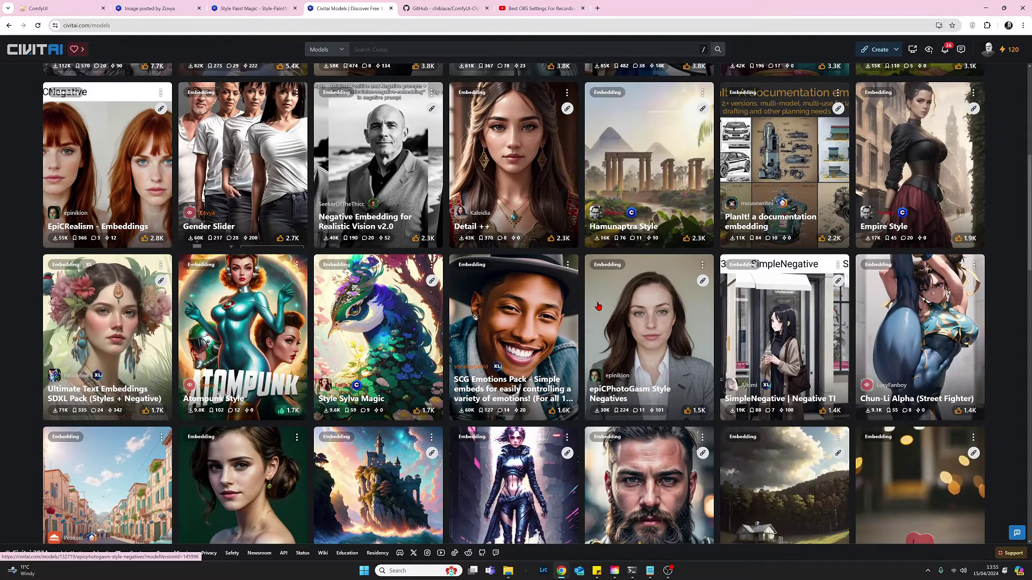
scroll(598, 306, "down", 2)
scroll(598, 307, "up", 1)
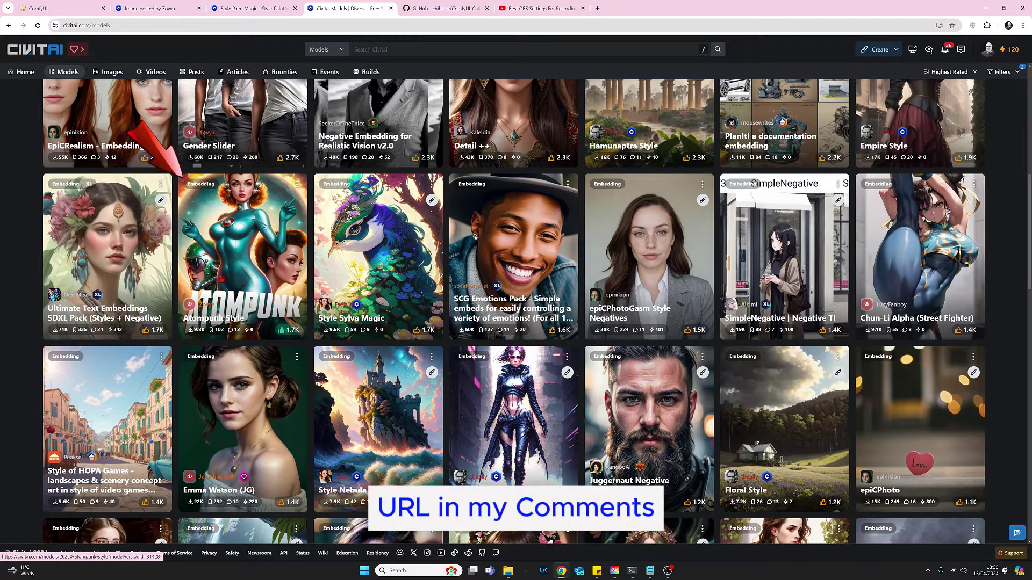
scroll(221, 279, "down", 3)
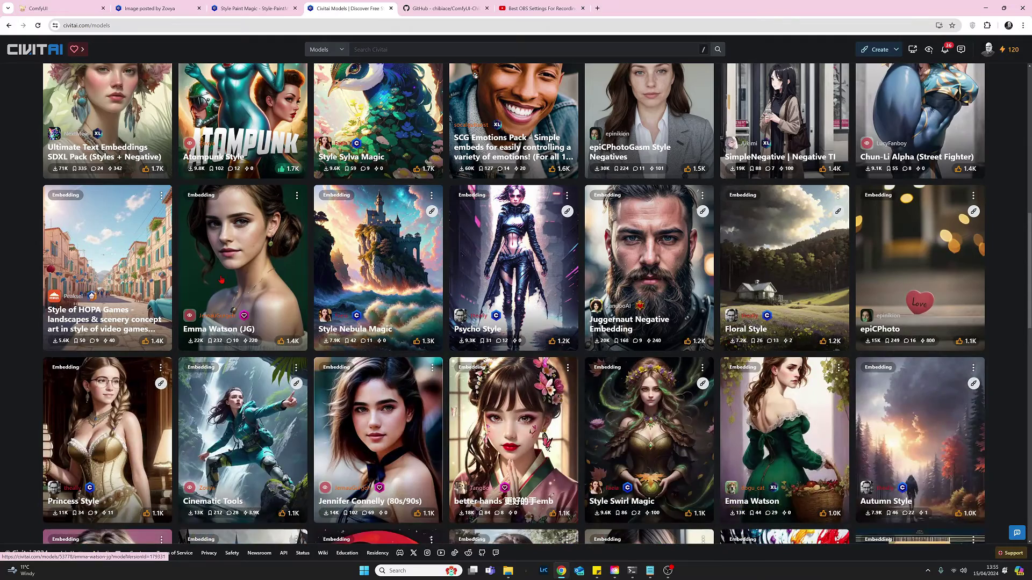
scroll(221, 279, "down", 3)
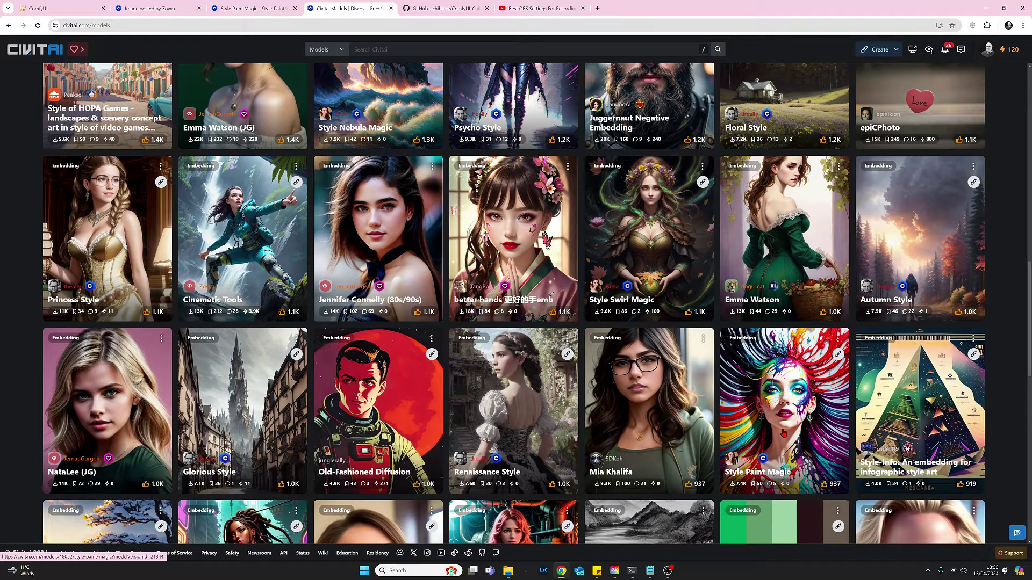
scroll(783, 433, "up", 8)
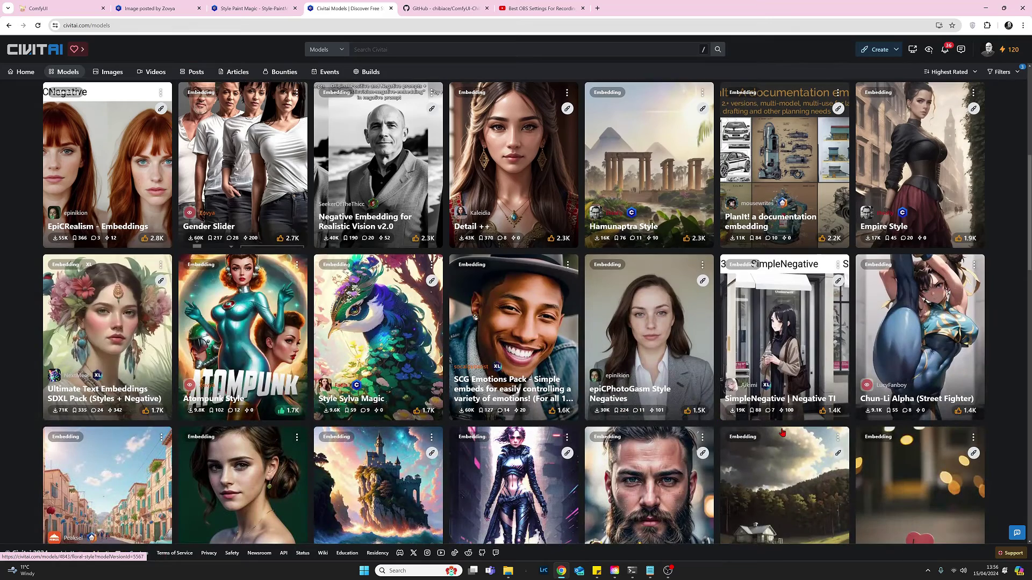
Open the Atompunk Style embedding's page and examine its description, details, discussion and gallery images.
left_click(242, 336)
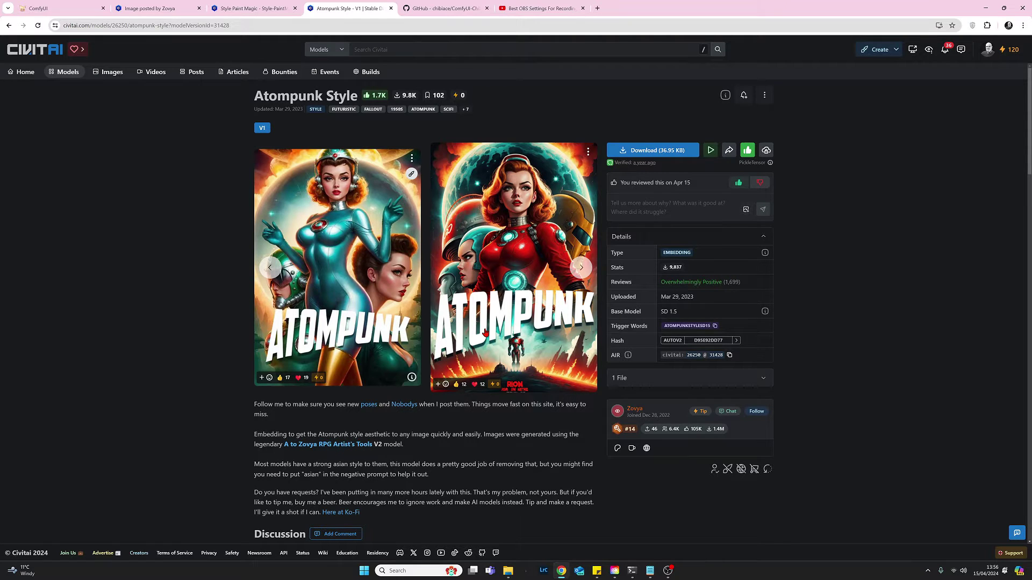
scroll(404, 304, "down", 2)
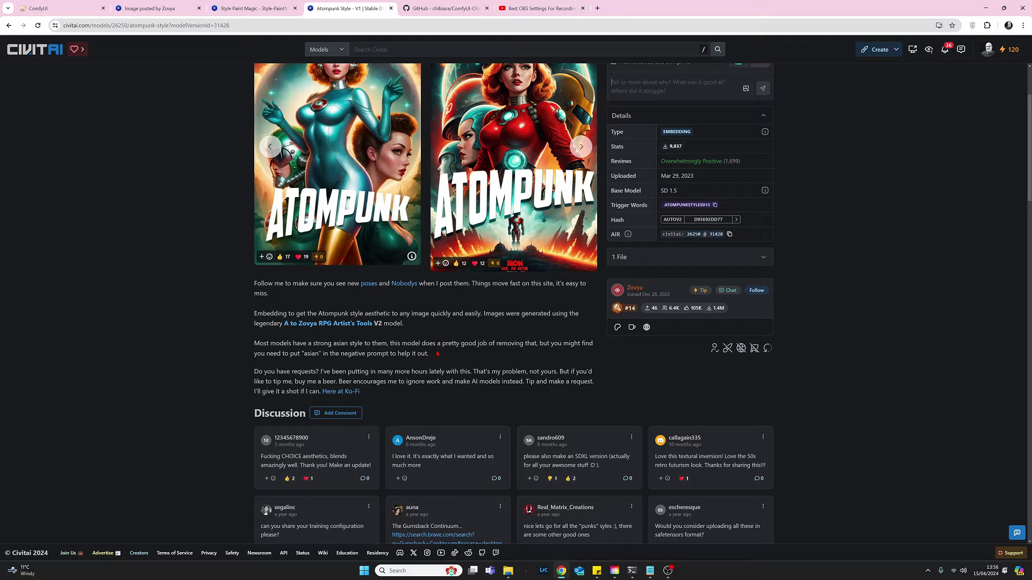
scroll(437, 353, "up", 1)
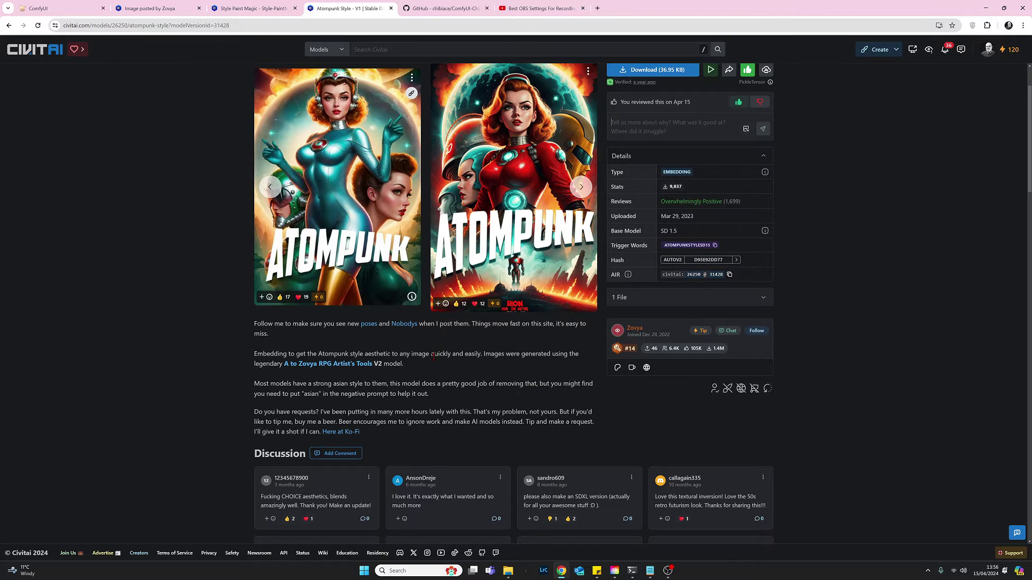
scroll(675, 227, "up", 1)
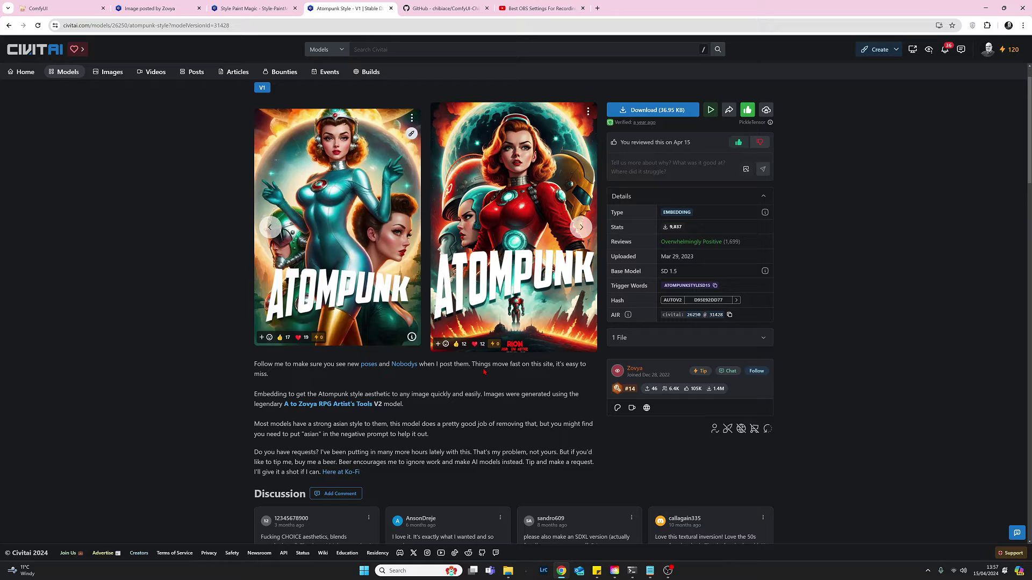
scroll(484, 371, "down", 10)
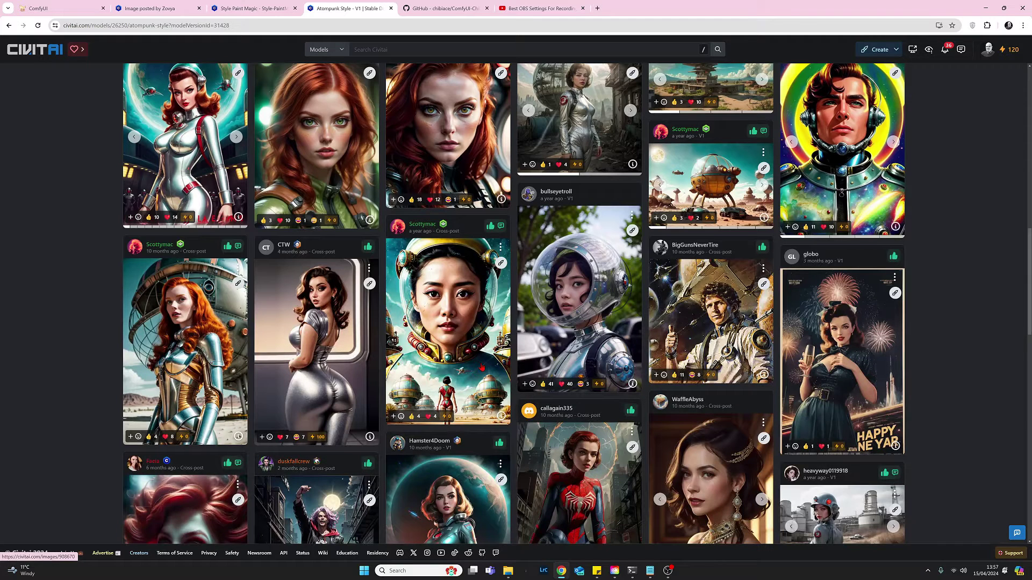
scroll(482, 367, "down", 2)
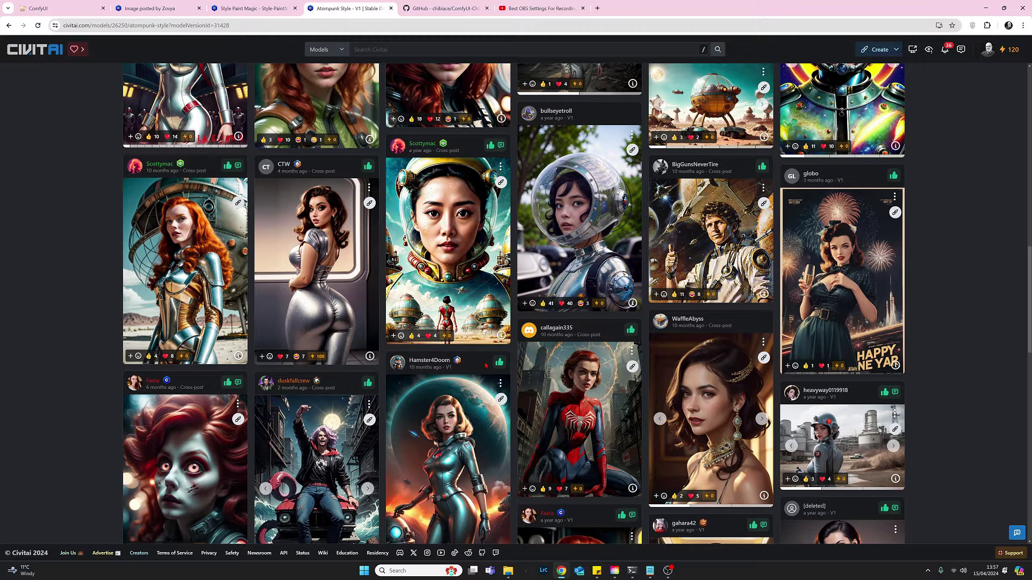
scroll(486, 365, "up", 8)
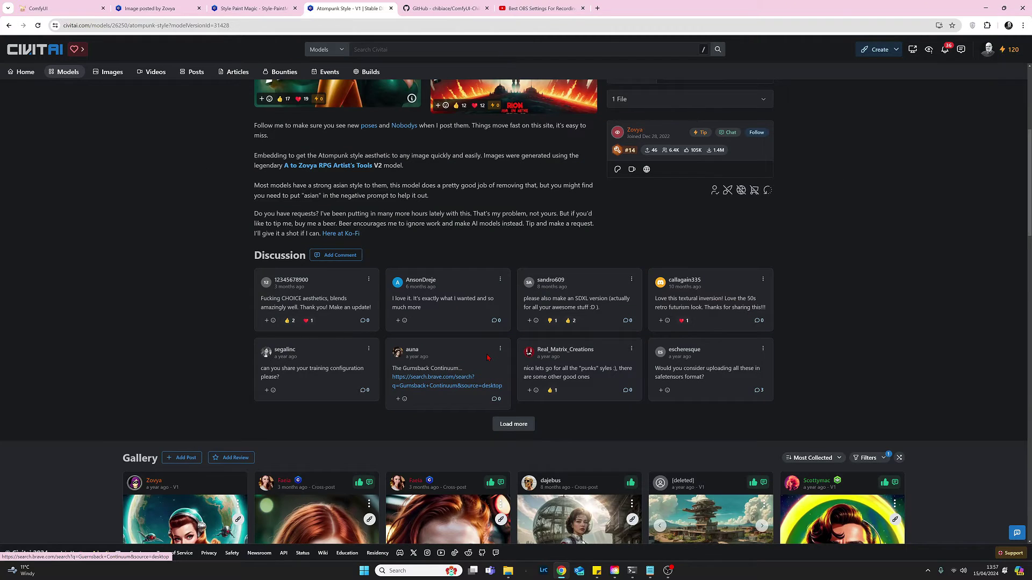
scroll(488, 357, "up", 5)
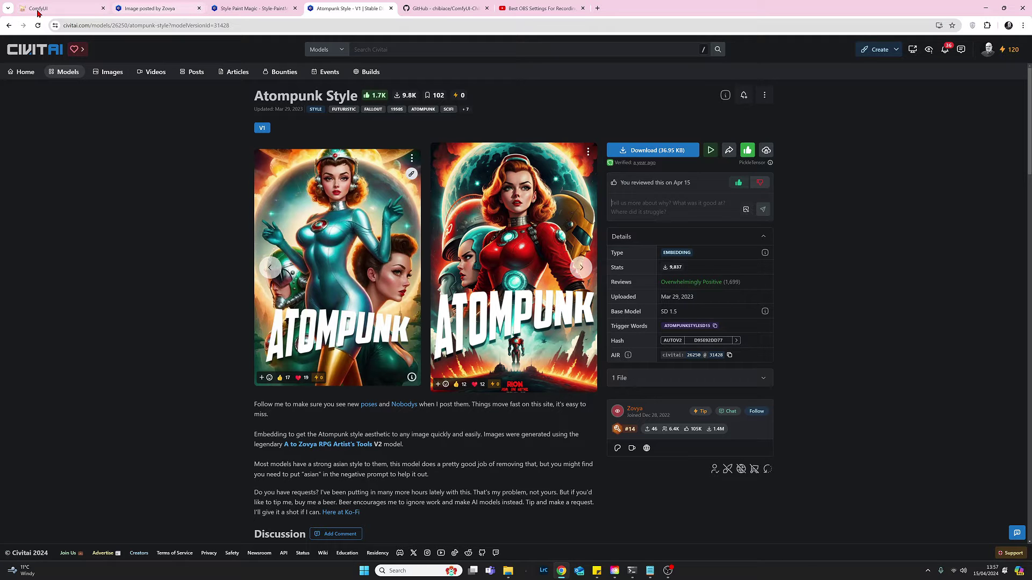
Return to the embeddings listing and open Style Paint Magic to examine its description, trigger word and gallery images.
key("alt+Left")
scroll(471, 313, "down", 7)
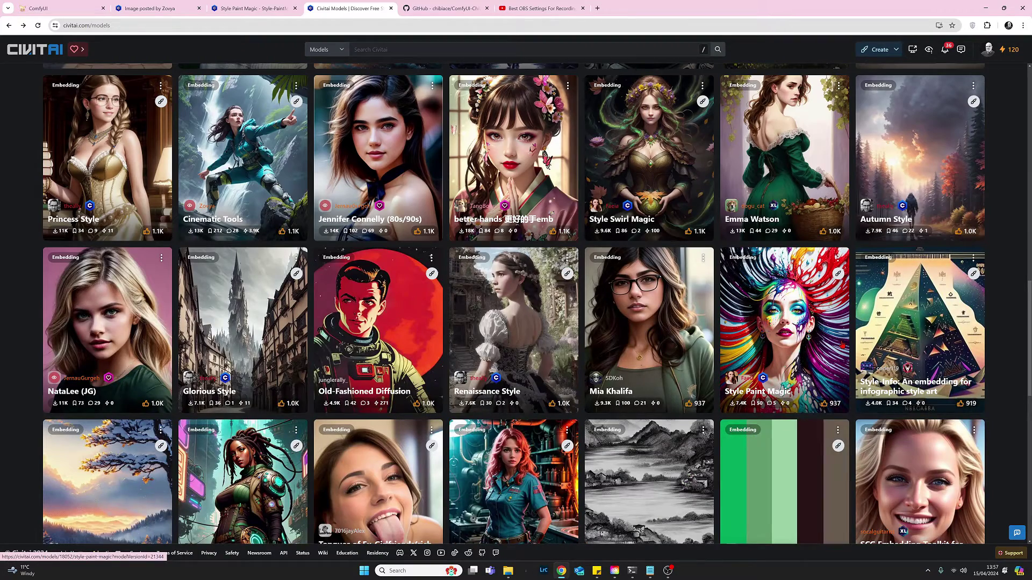
left_click(793, 347)
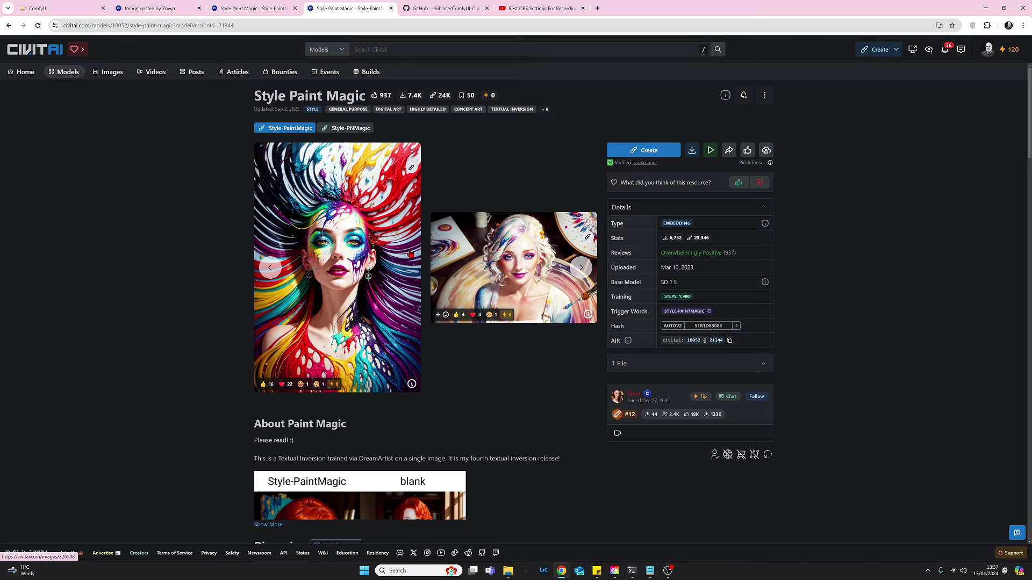
scroll(411, 254, "down", 2)
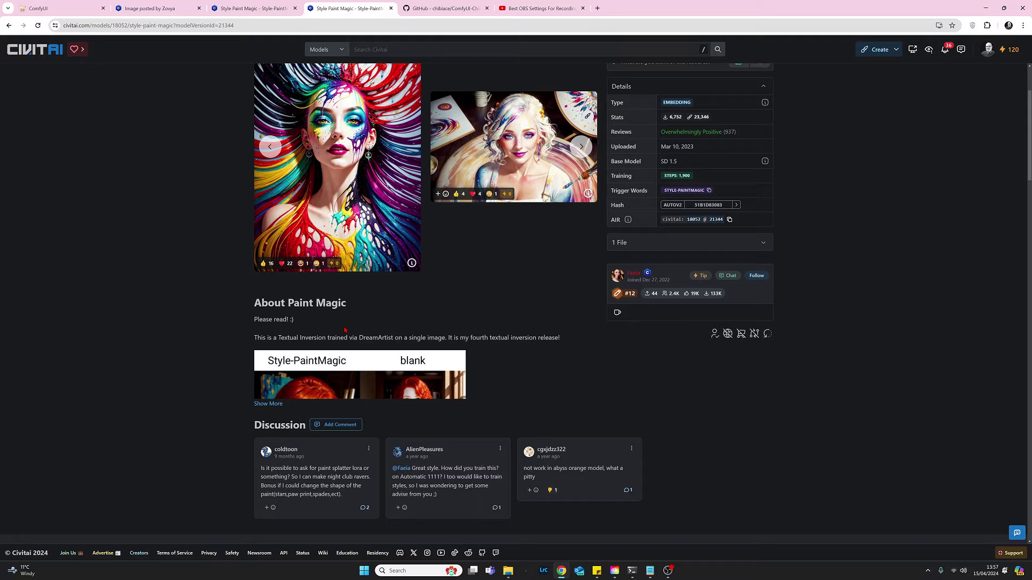
scroll(345, 330, "up", 2)
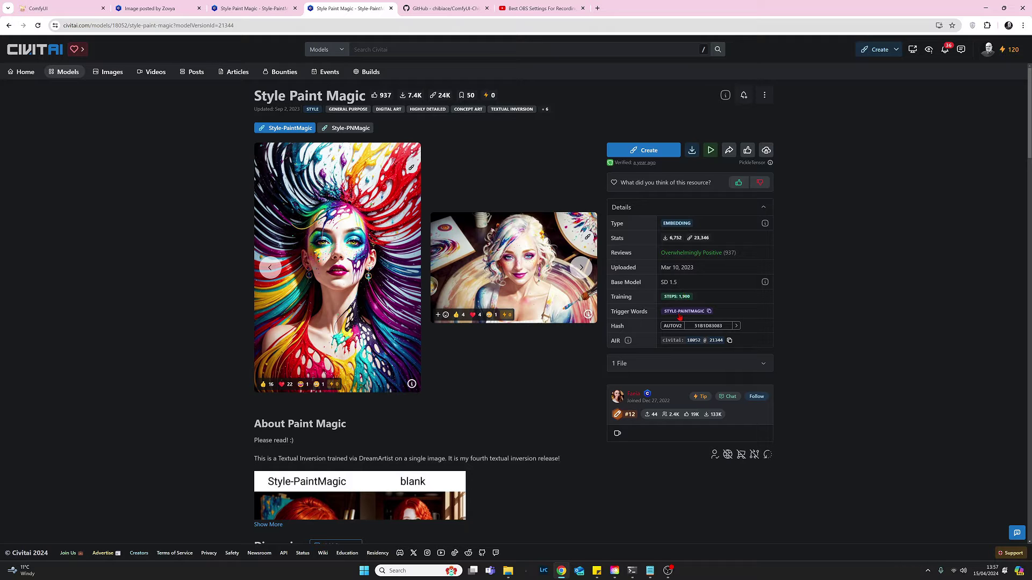
scroll(680, 318, "down", 20)
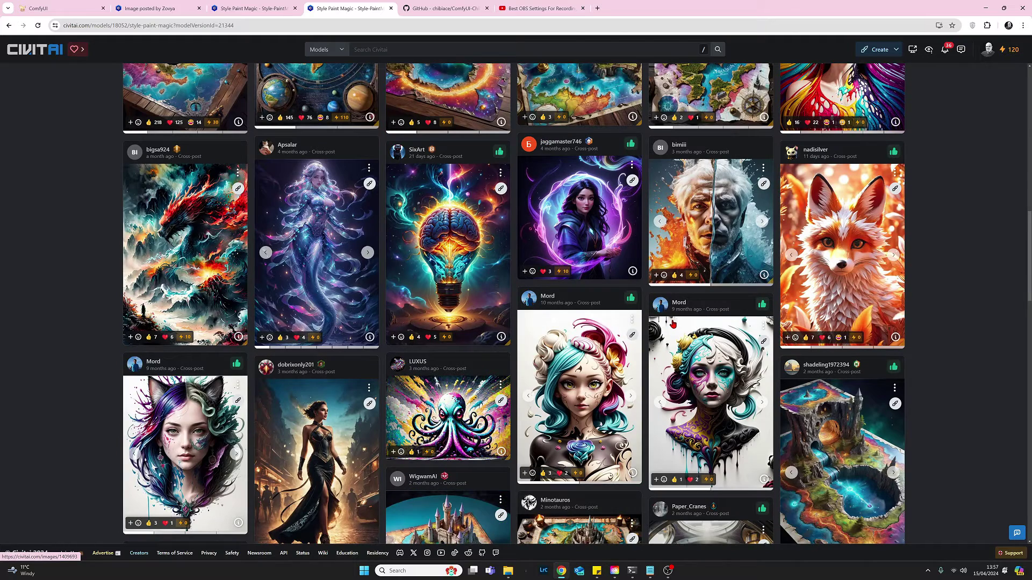
scroll(673, 323, "up", 1)
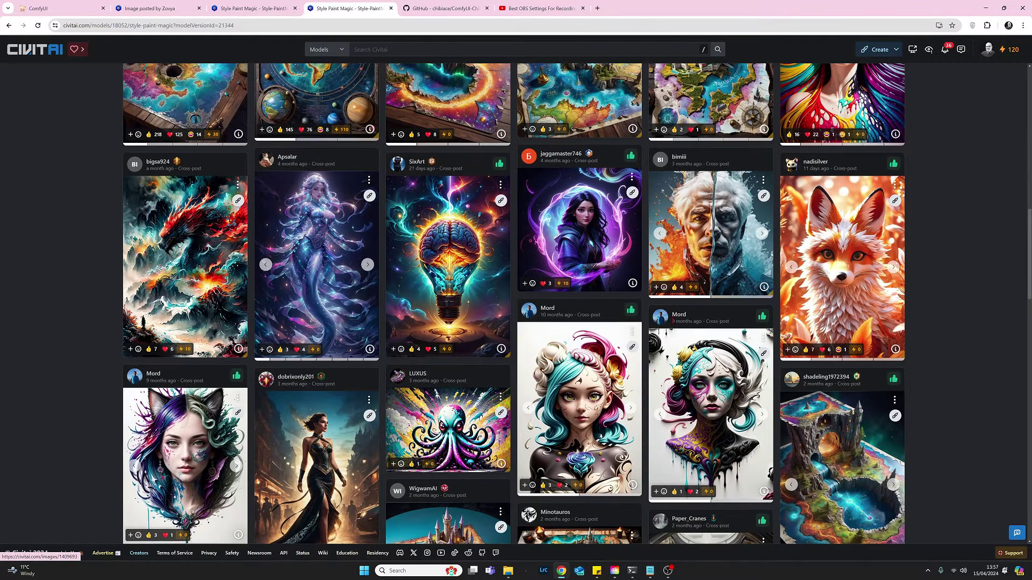
scroll(672, 321, "up", 20)
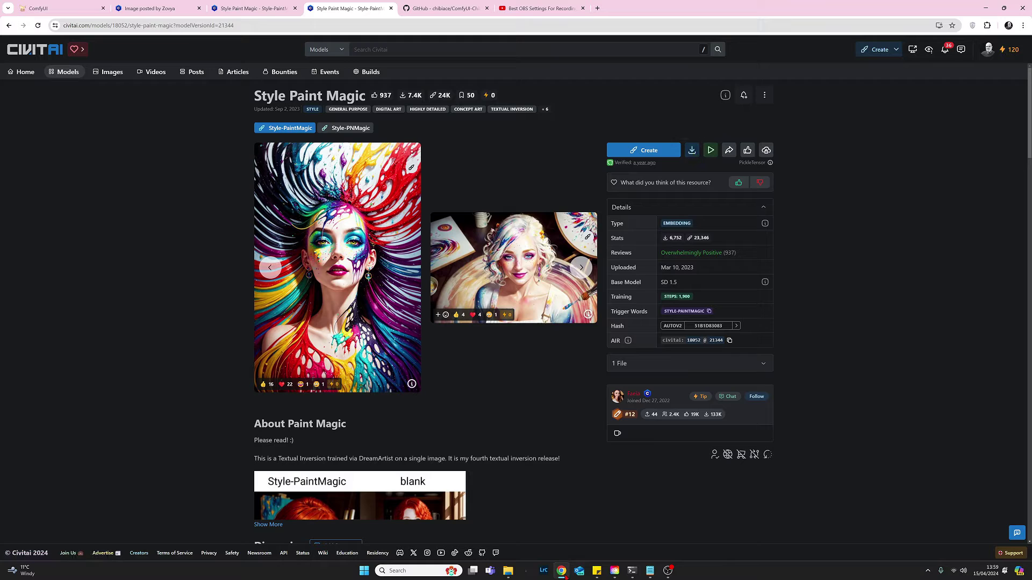
Switch to File Explorer, view the embedding file in Downloads, and open the embeddings folder inside ComfyUI's models folder.
left_click(509, 573)
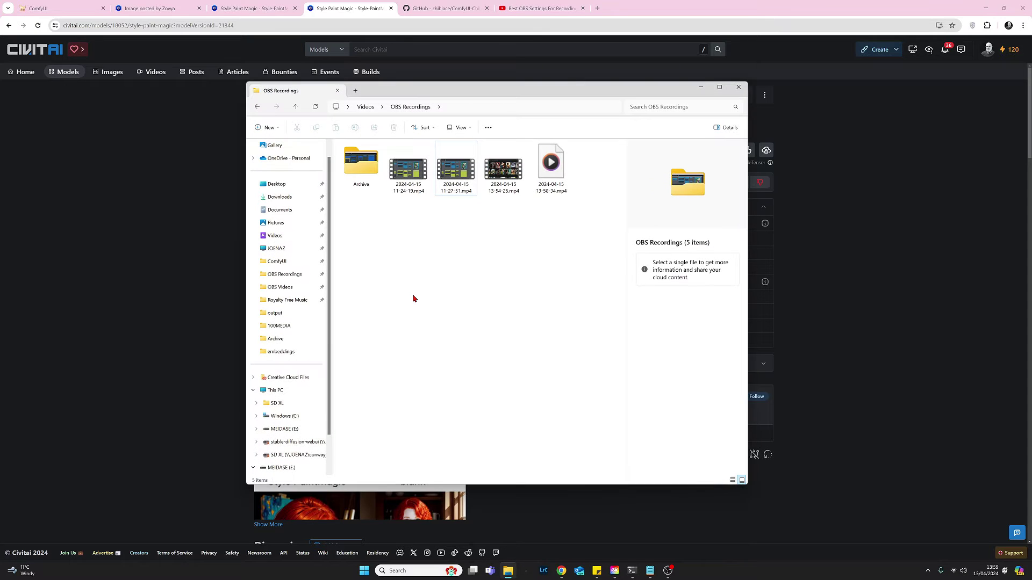
left_click(280, 199)
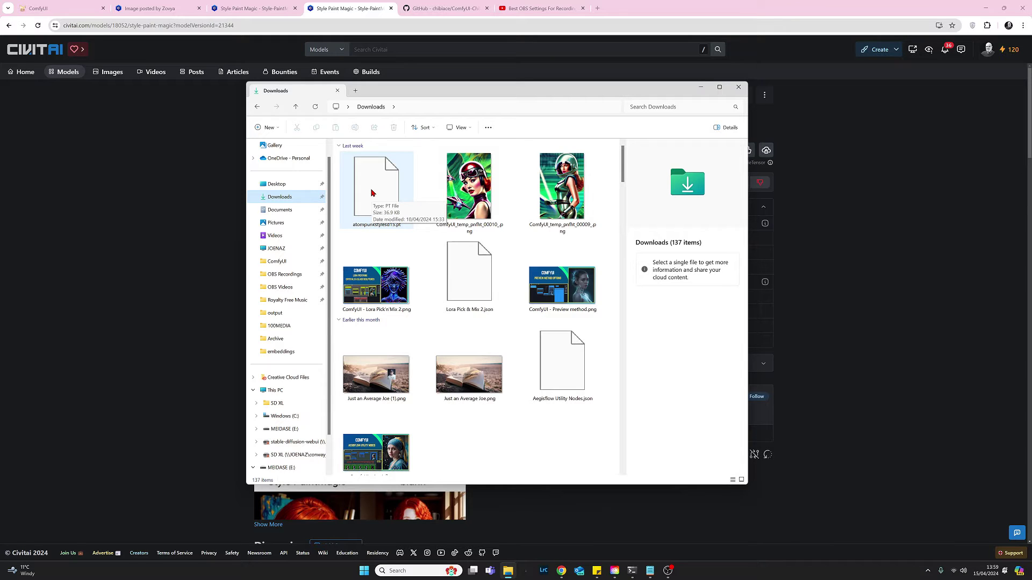
left_click(280, 264)
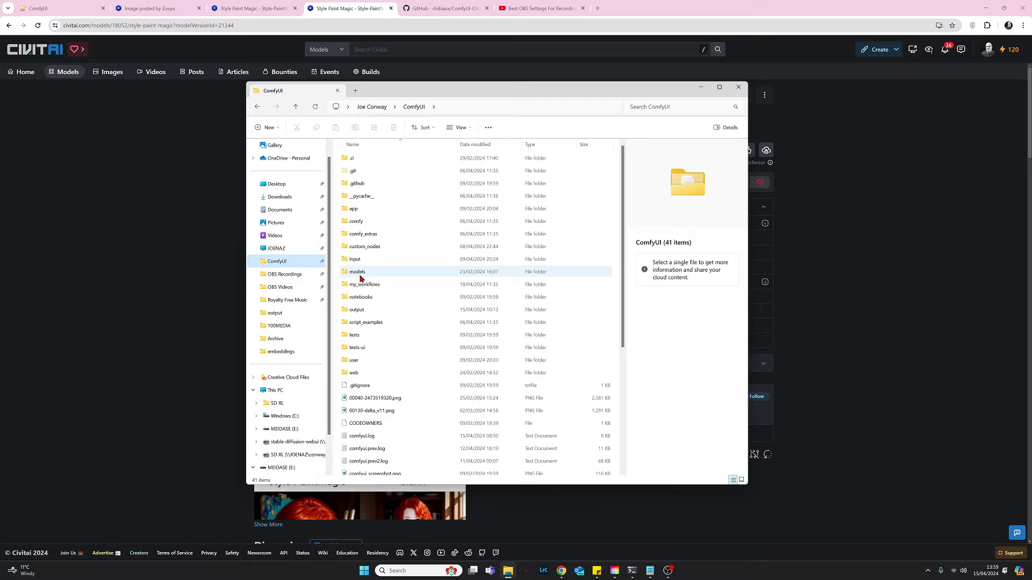
double_click(359, 274)
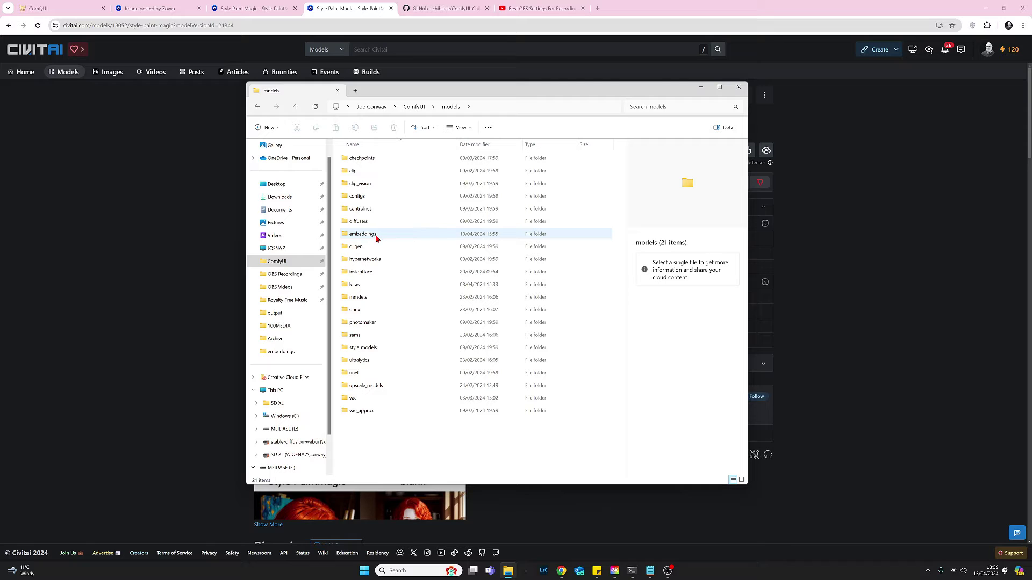
mouse_move(375, 239)
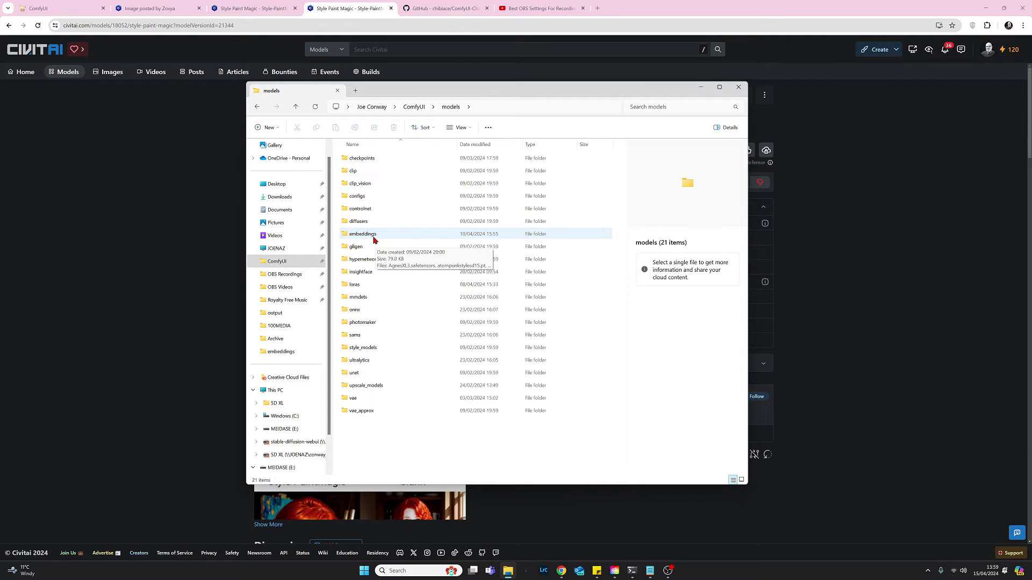
double_click(374, 239)
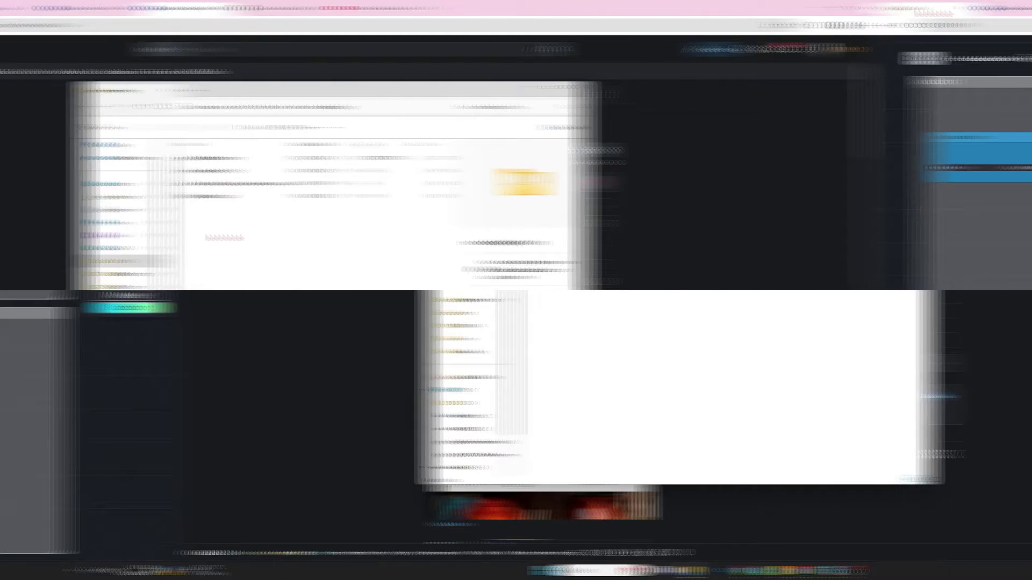
Switch to ComfyUI and highlight the Atompunk embedding text in Group 2's positive prompt, and the matching line in the Notepad prompt notes.
left_click(63, 8)
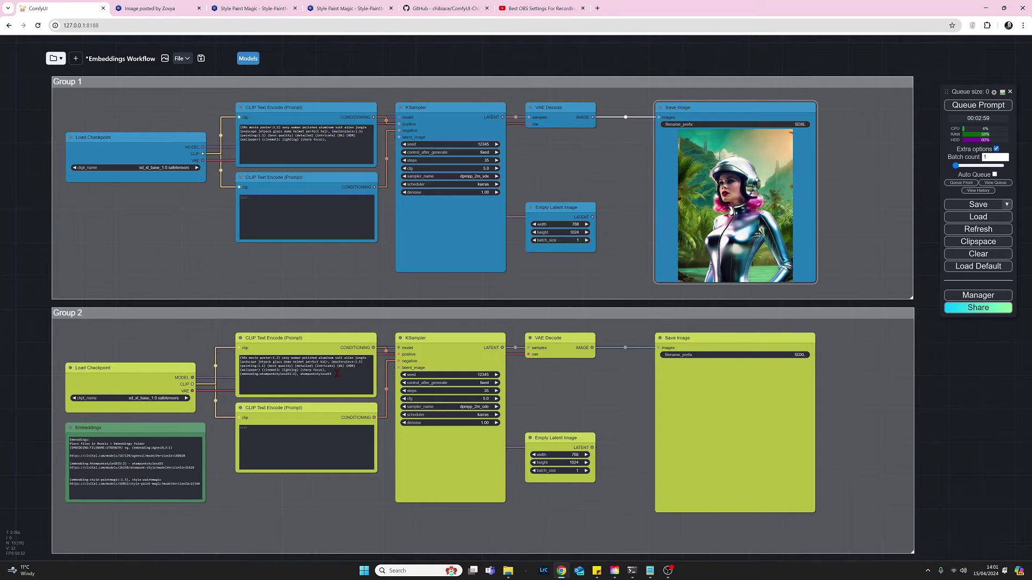
left_click_drag(337, 374, 239, 377)
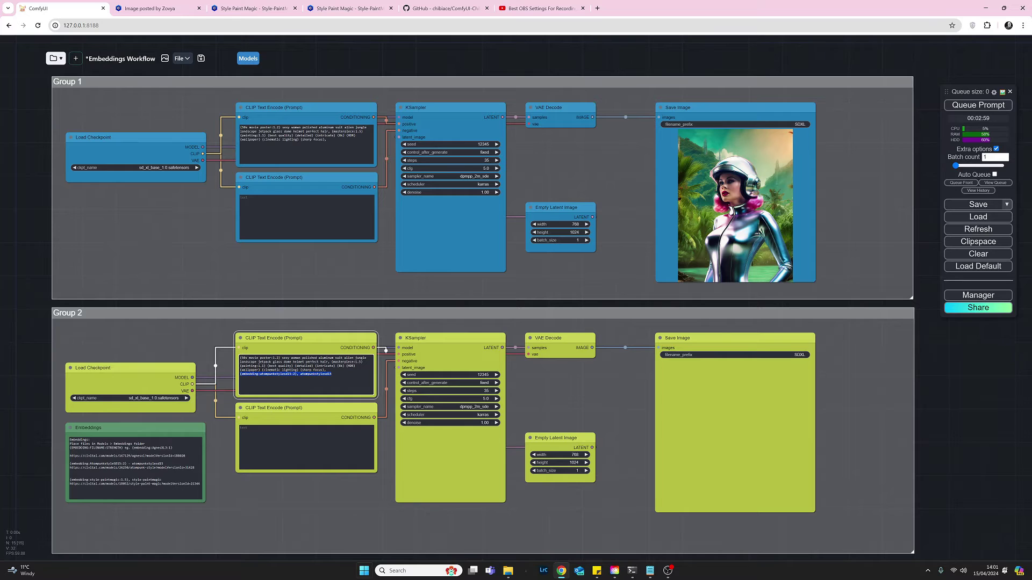
left_click(650, 573)
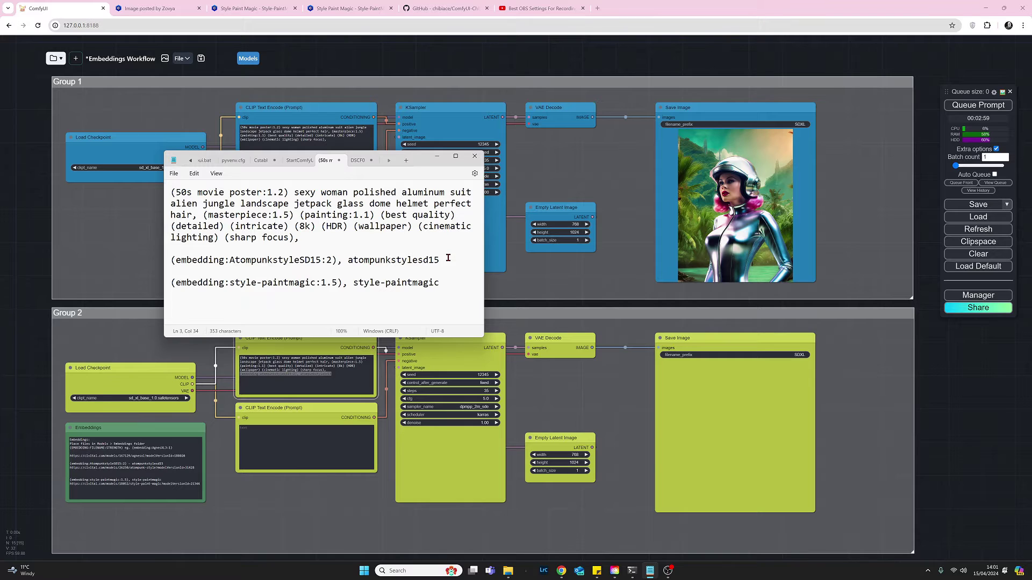
left_click_drag(442, 260, 172, 263)
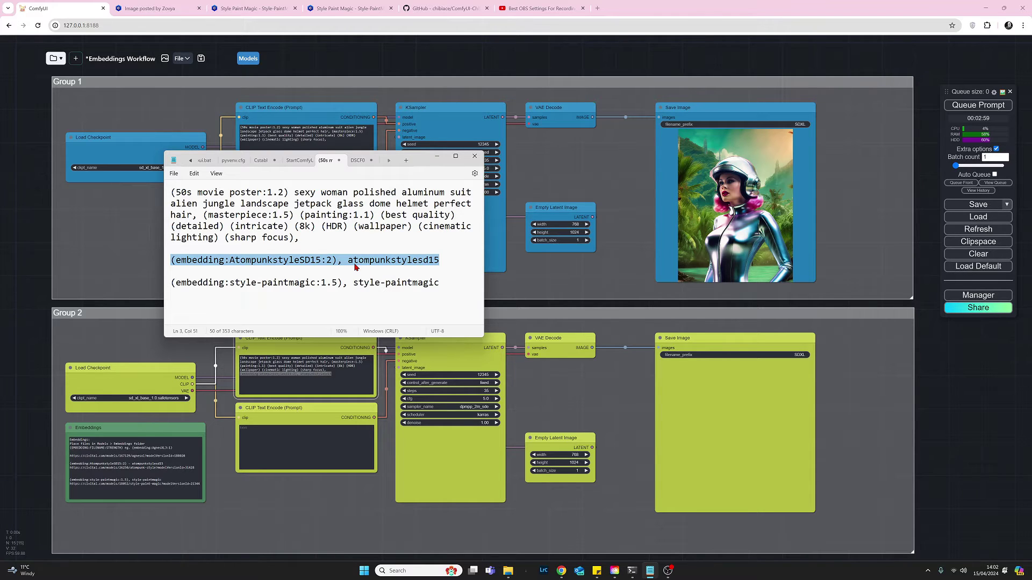
left_click(446, 261)
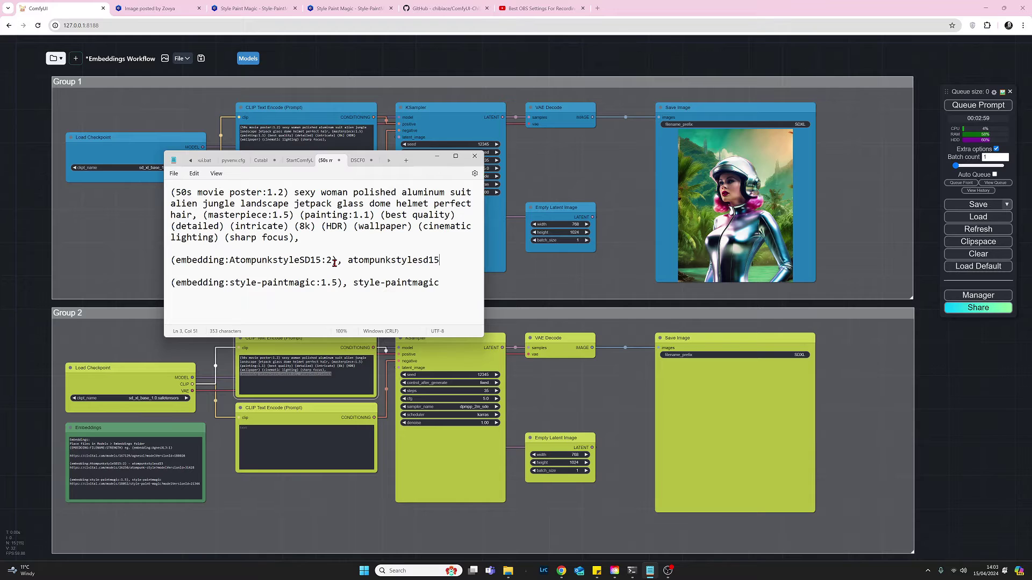
Delete and retype the opening parenthesis of the AtompunkstyleSD15 embedding line in the Notepad prompt notes, and return to ComfyUI.
left_click(174, 261)
key("BackSpace")
type("(")
left_click(437, 157)
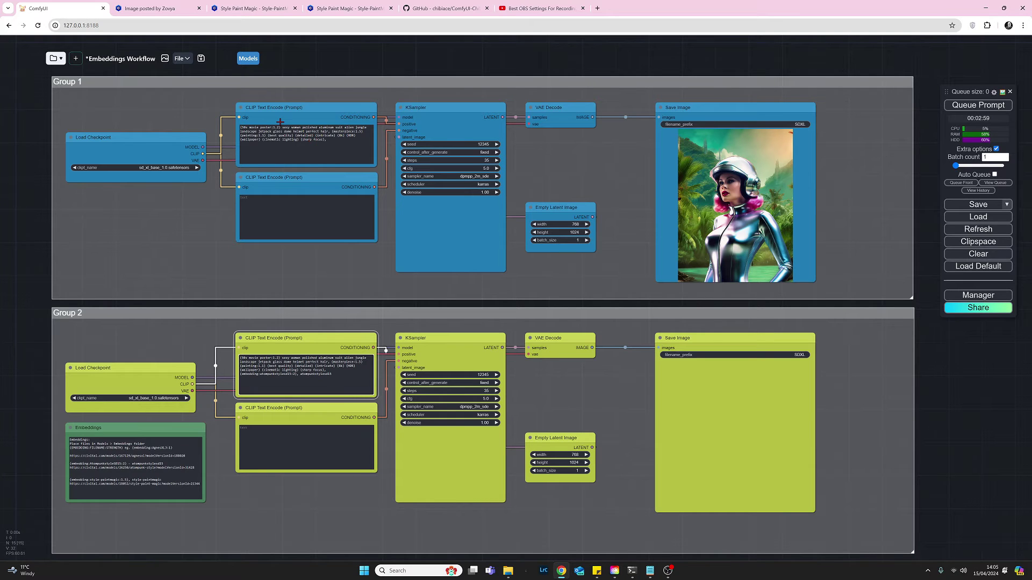
Switch to Notepad, highlight the base prompt from "(50s movie poster:1.2)" through "(sharp focus)," to review it, and return to ComfyUI.
left_click(650, 570)
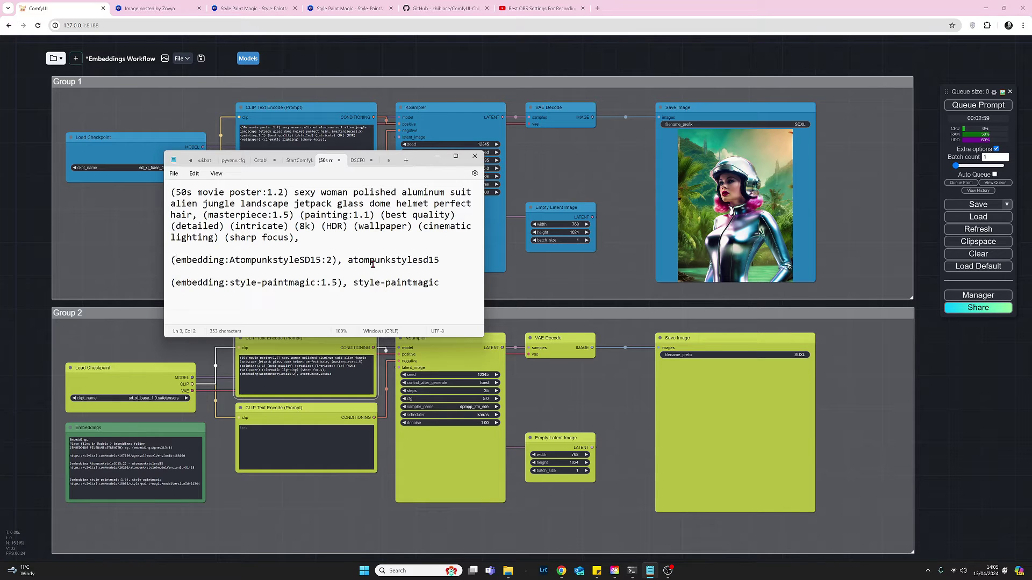
left_click(171, 194)
left_click_drag(172, 194, 323, 245)
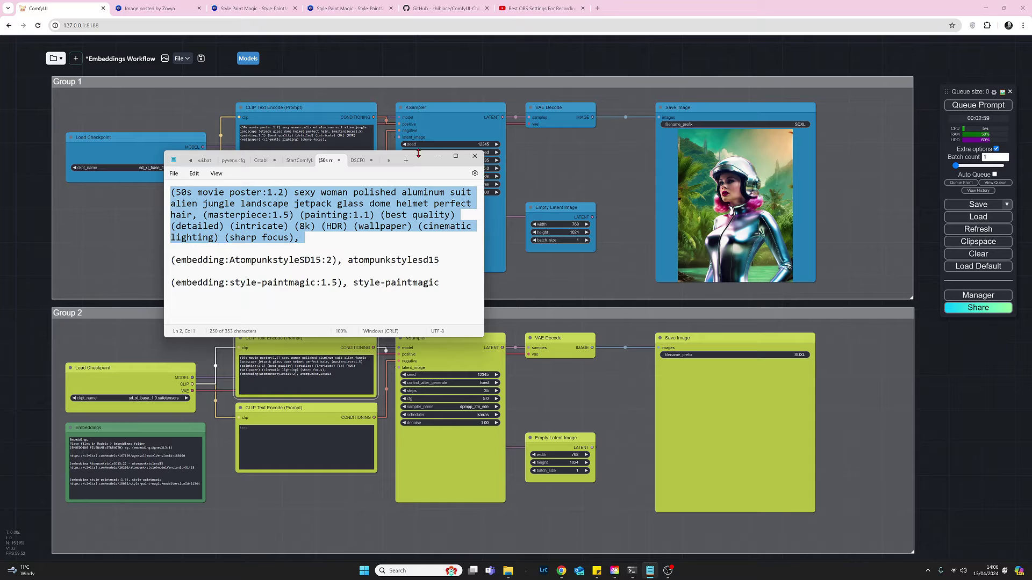
left_click(435, 159)
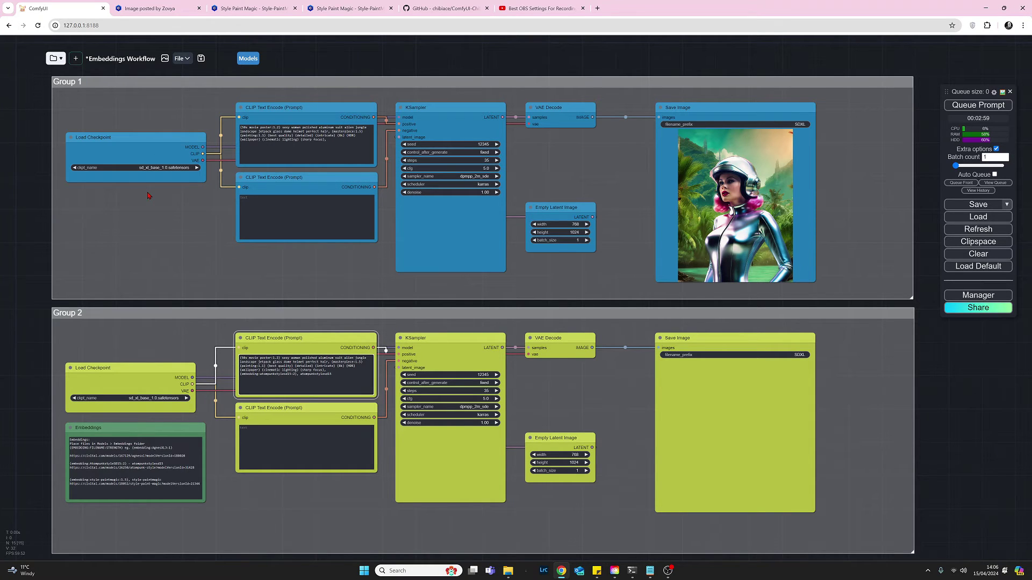
Open the image from Group 1's Save Image node at full size, examine it, and return to the workflow.
right_click(720, 207)
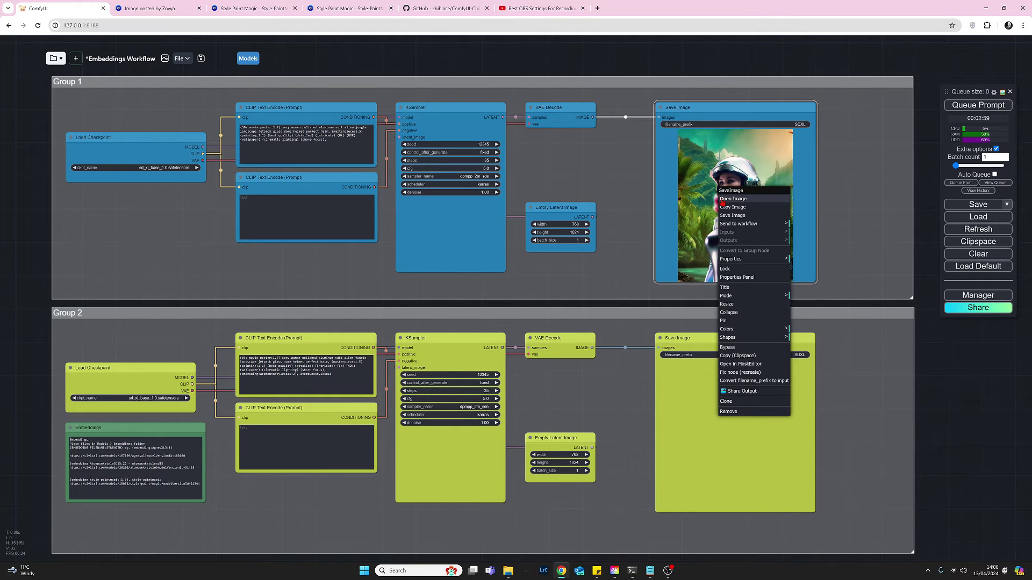
left_click(723, 199)
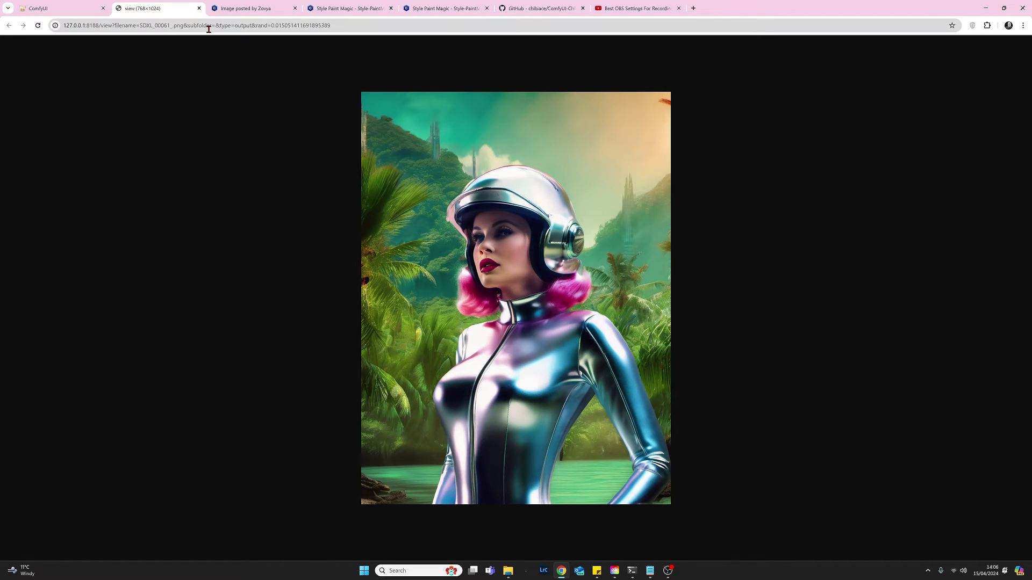
left_click(199, 8)
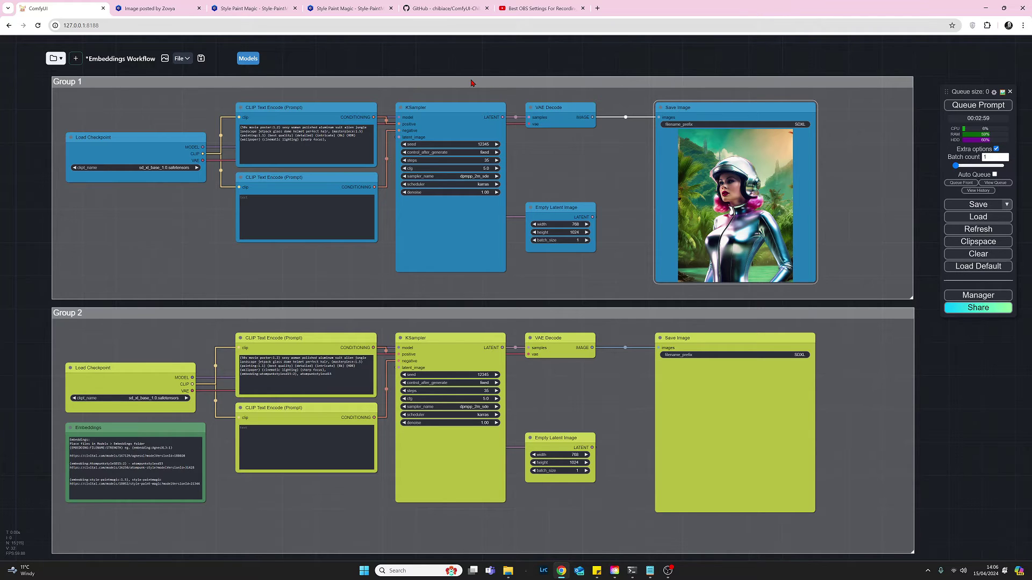
Set all nodes in Group 1 to Never so only Group 2 runs.
right_click(380, 85)
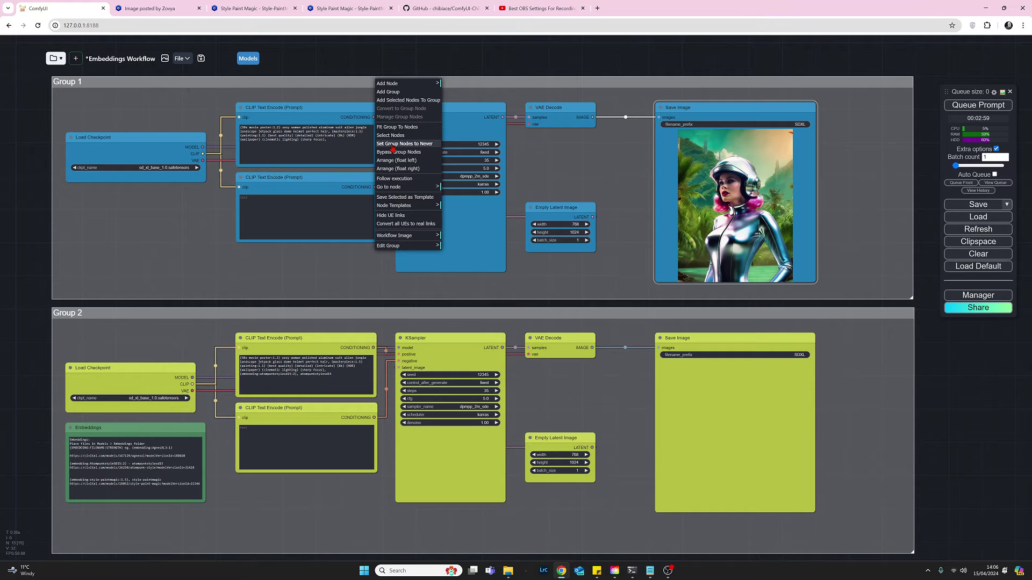
left_click(393, 144)
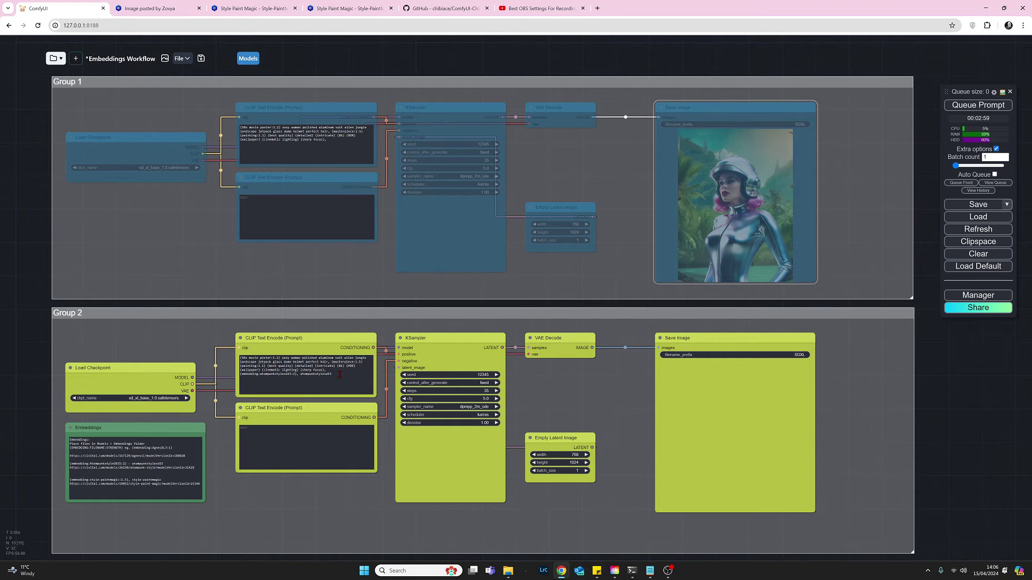
Highlight the AtompunkstyleSD15 embedding line in the Notepad notes to review its syntax, and return to ComfyUI.
mouse_move(653, 576)
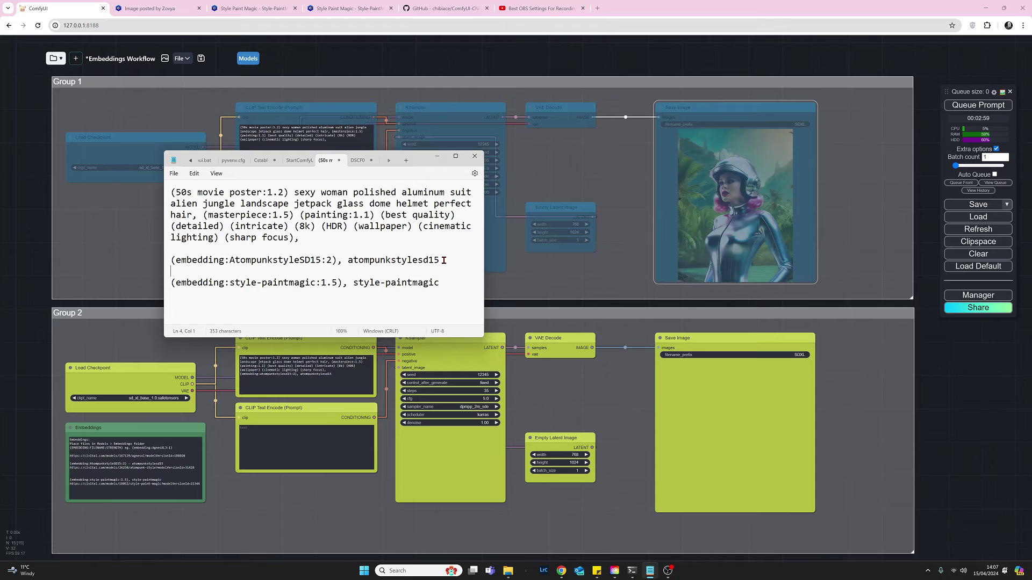
left_click_drag(444, 260, 172, 278)
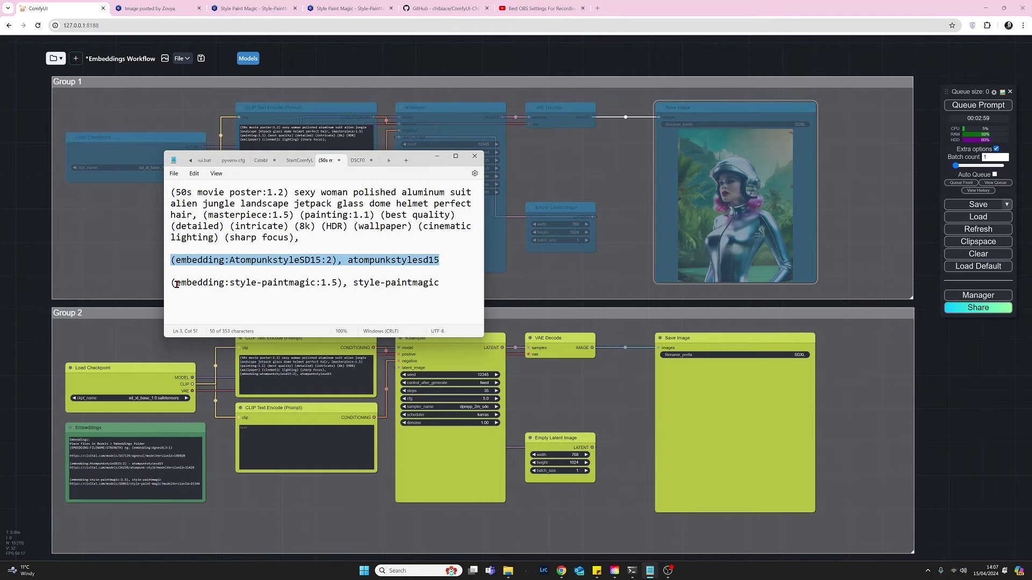
left_click(440, 262)
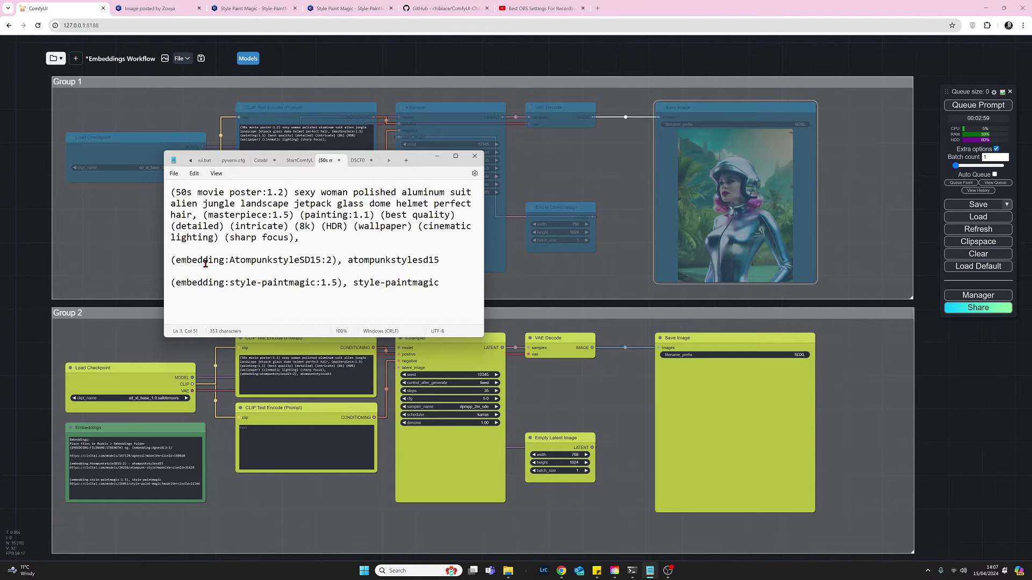
left_click(454, 147)
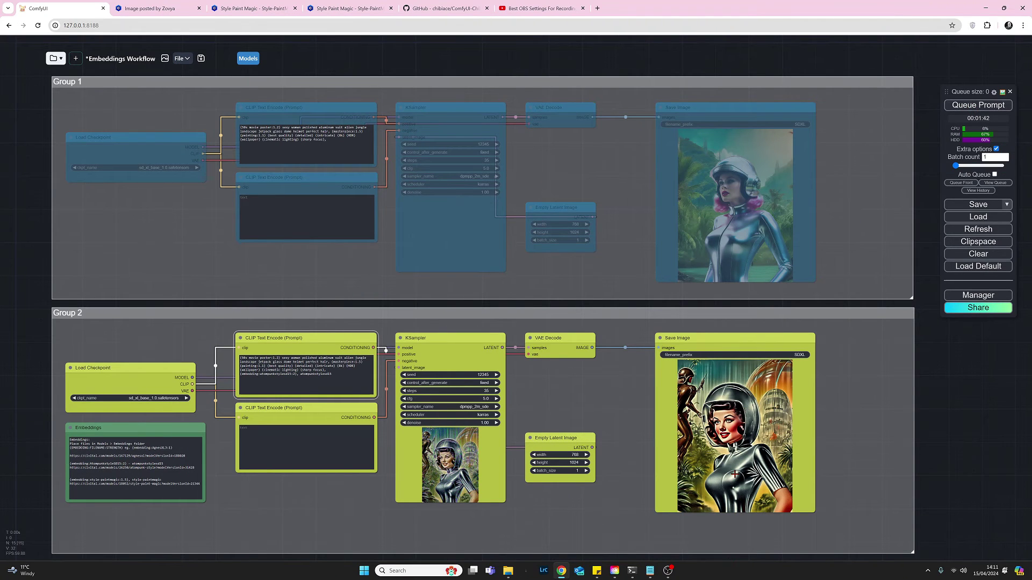
Open the Atompunk-styled image from Group 2's Save Image node at full size, examine it, and return to the workflow.
right_click(723, 331)
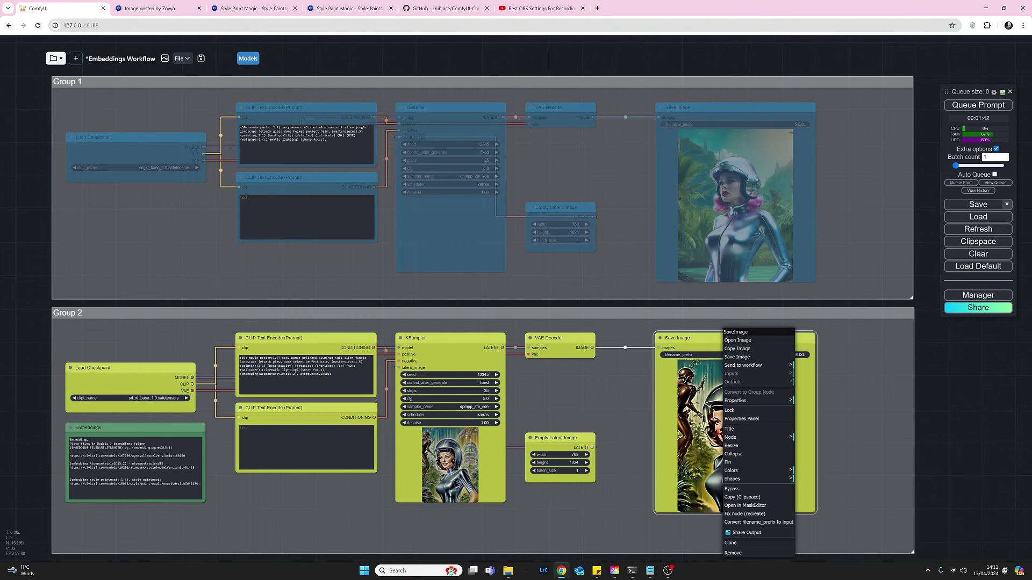
left_click(742, 341)
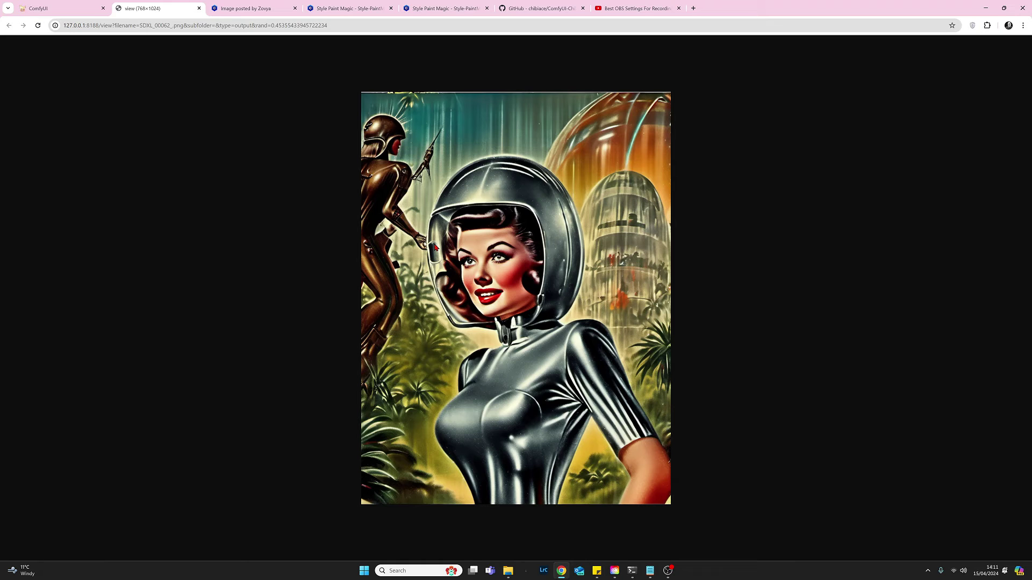
left_click(199, 9)
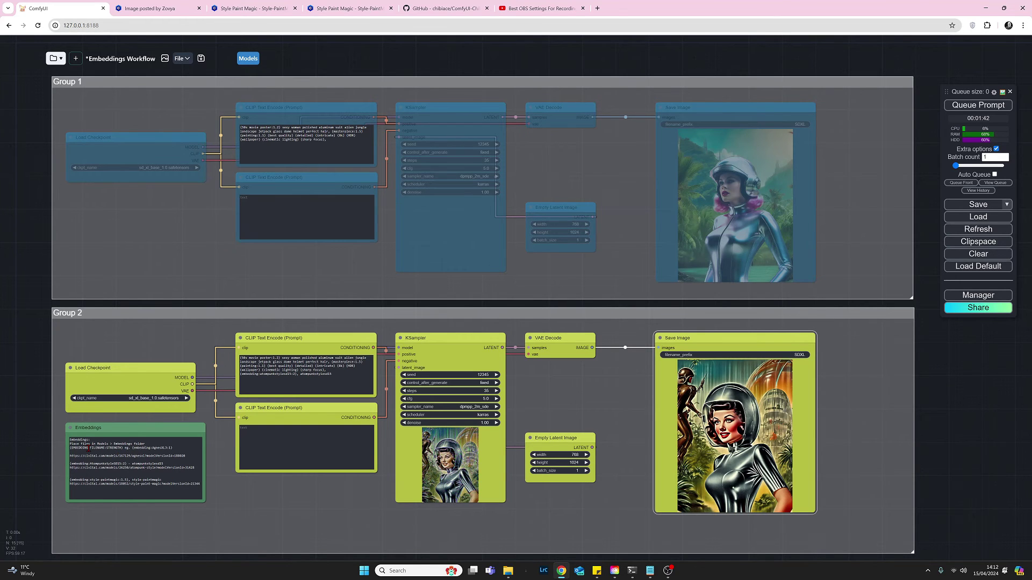
Copy "(embedding:style-paintmagic:1.5), style-paintmagic" from the Embeddings note and append it after a comma on a new line of Group 2's positive prompt.
left_click(166, 476)
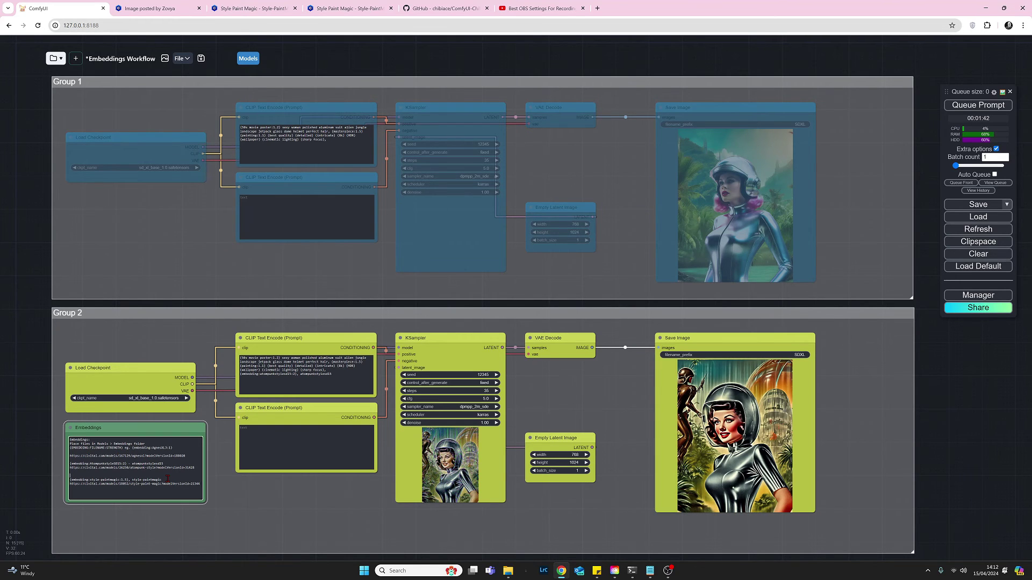
left_click_drag(165, 478, 69, 478)
key("ctrl+c")
left_click(337, 375)
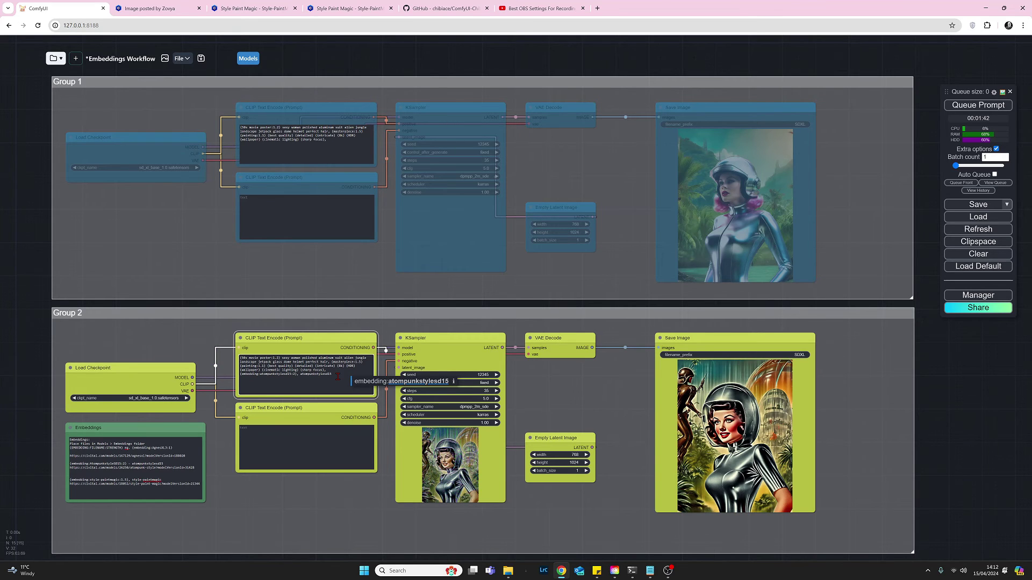
type(",")
key("Return")
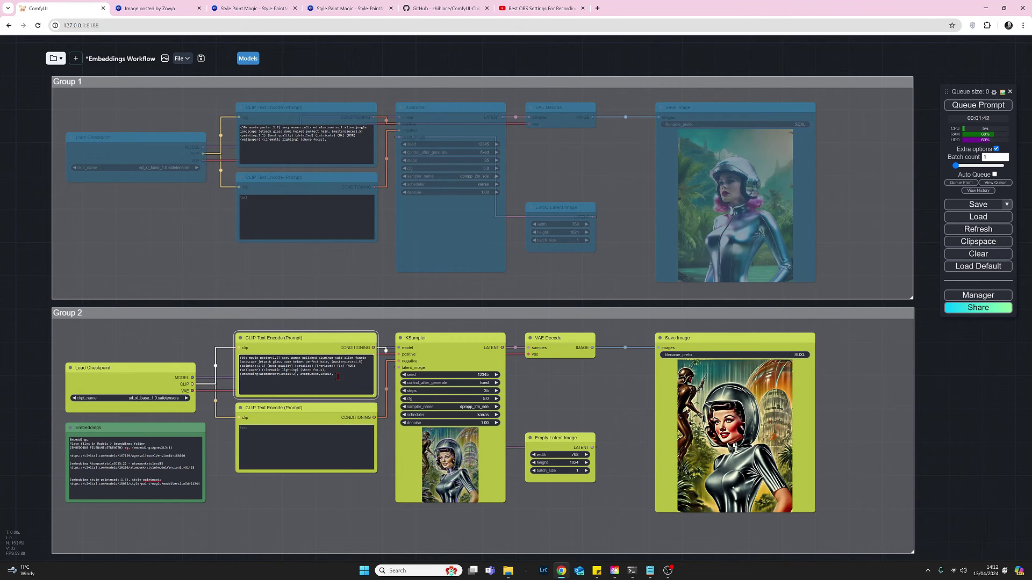
key("ctrl+v")
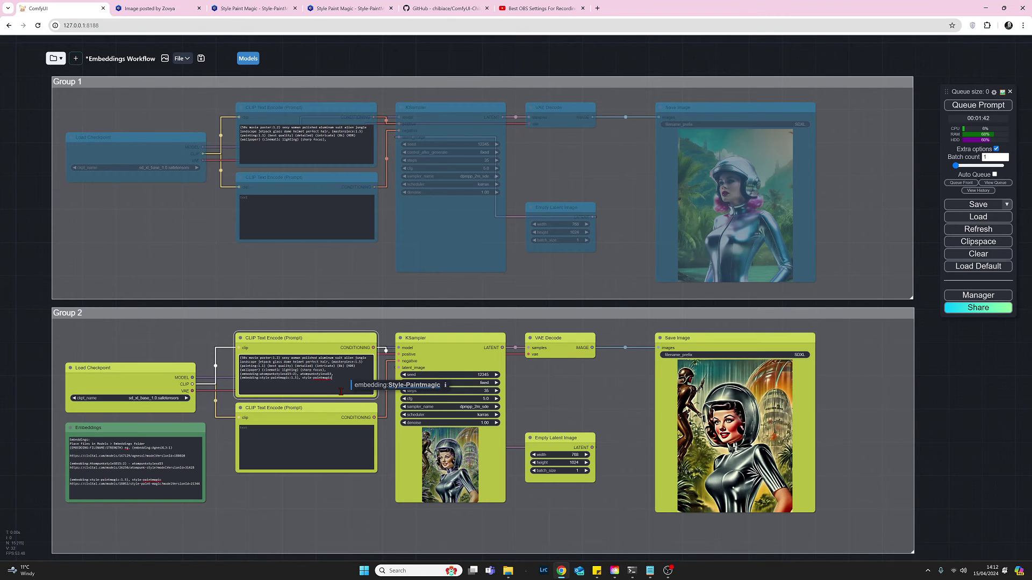
left_click(336, 391)
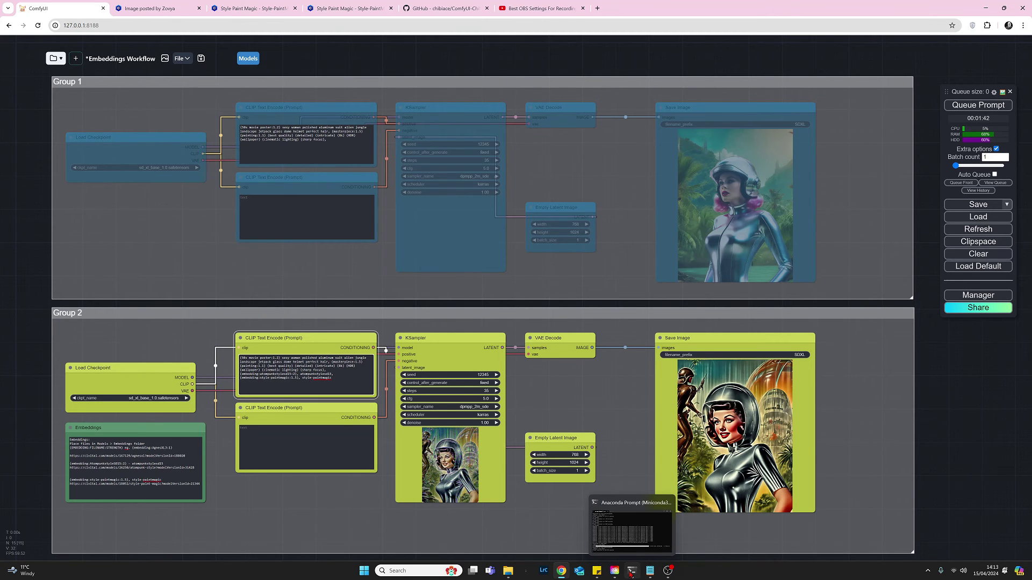
Highlight the style-paintmagic embedding line in the Notepad notes to review its syntax, and return to ComfyUI.
left_click(650, 570)
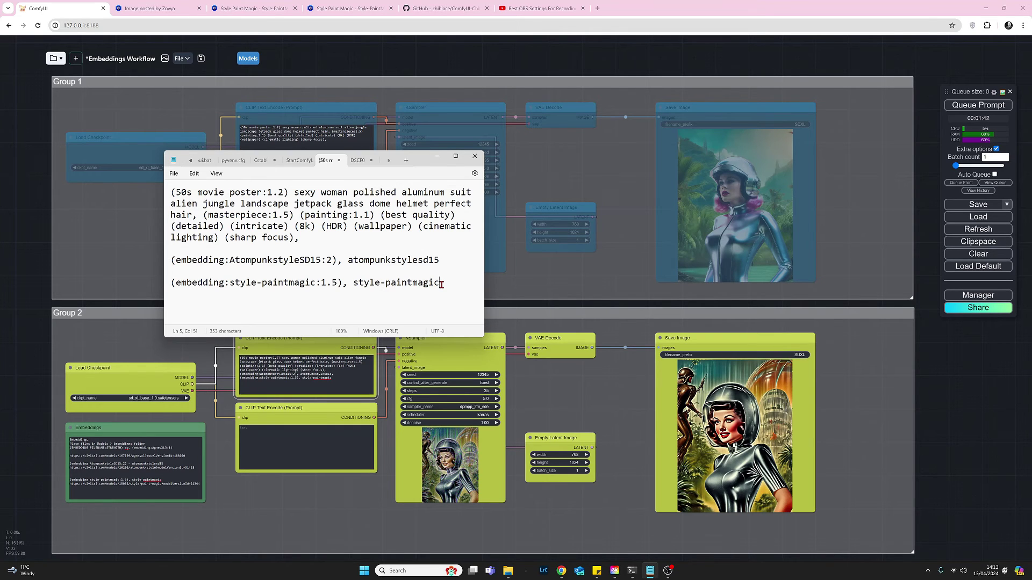
left_click_drag(441, 284, 180, 290)
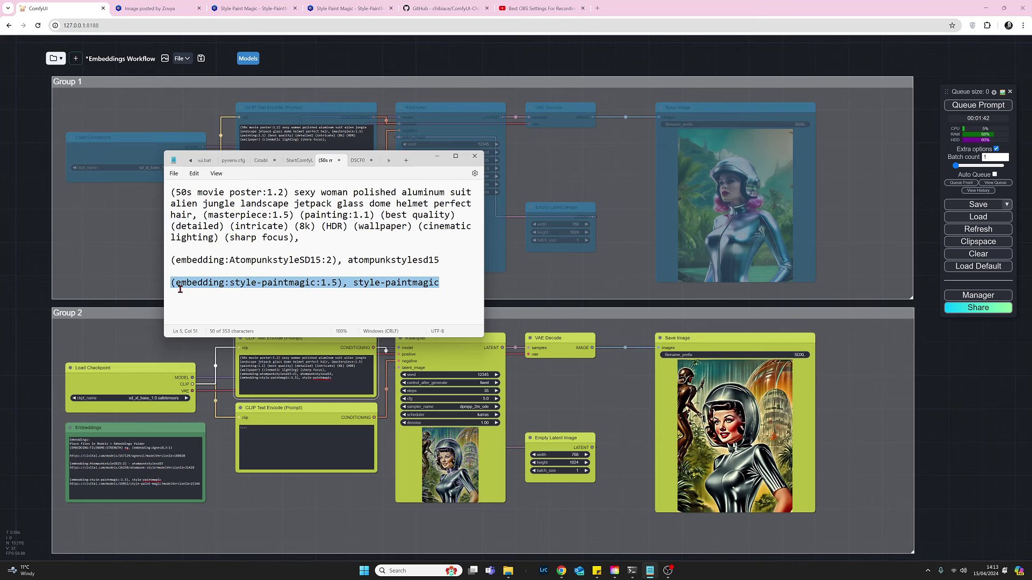
left_click(198, 309)
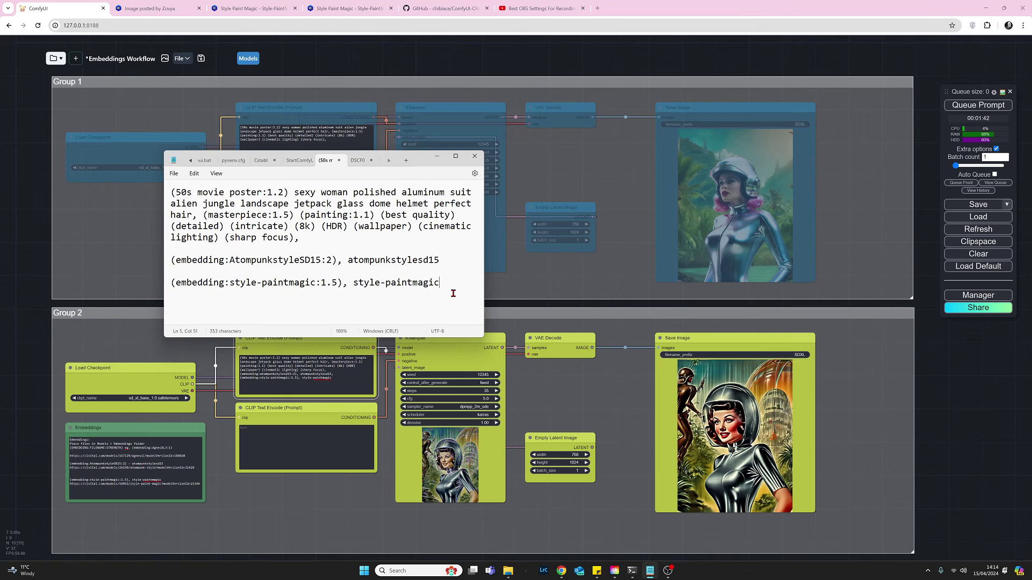
left_click(437, 157)
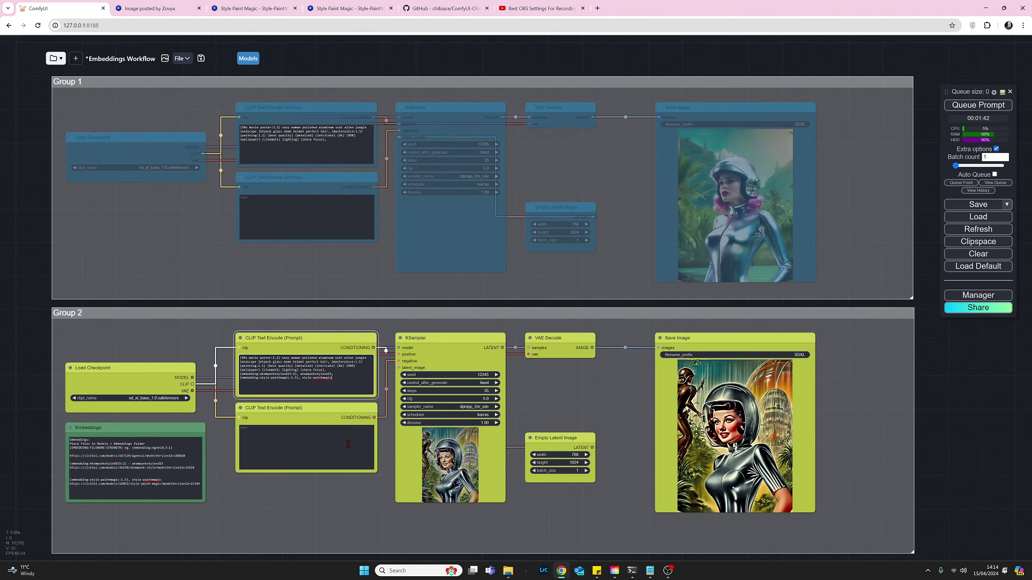
Queue the prompt with both embeddings, examine Group 2's resulting image at full size, and return to the workflow.
left_click(975, 109)
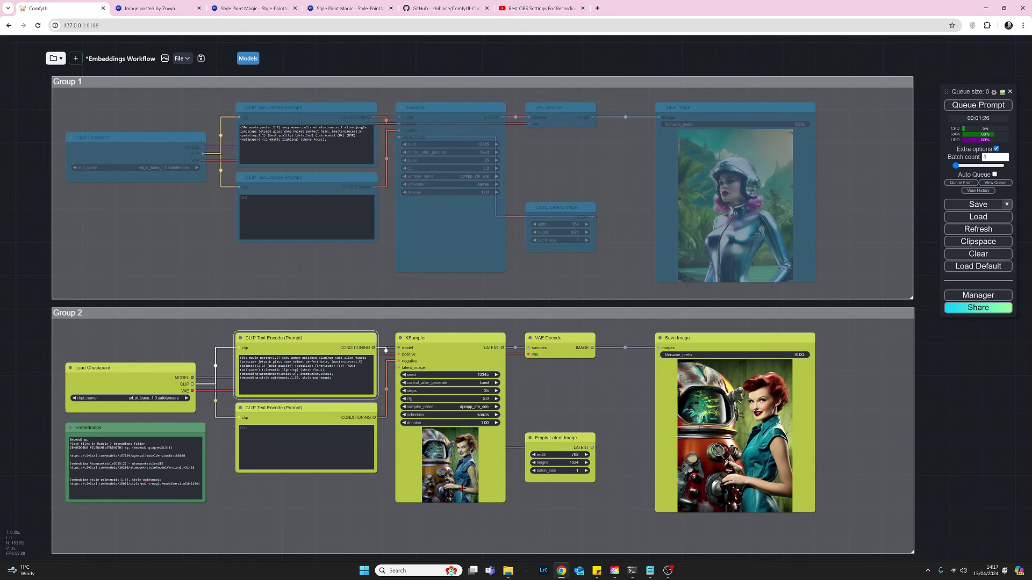
right_click(726, 336)
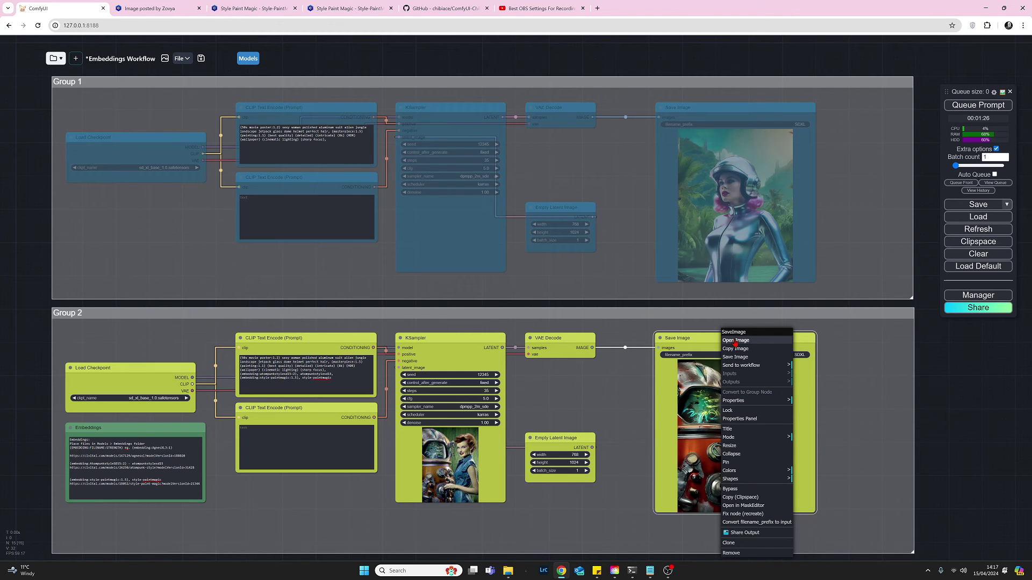
left_click(736, 341)
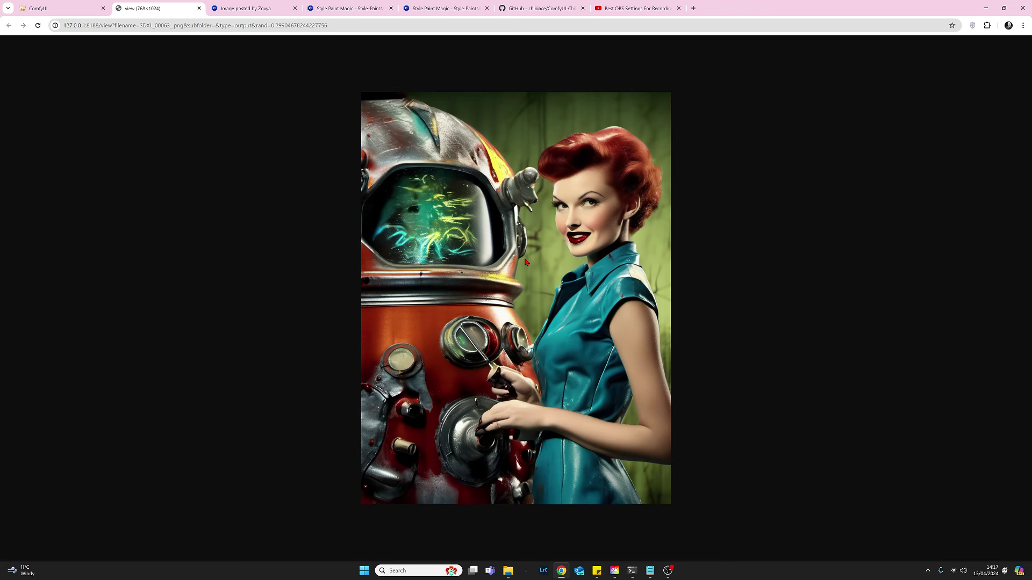
left_click(199, 9)
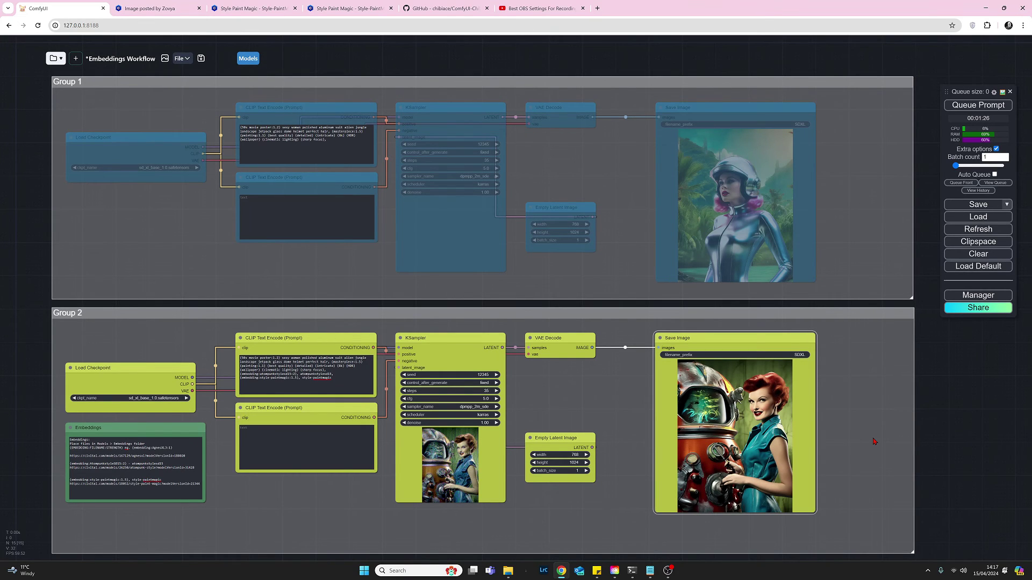